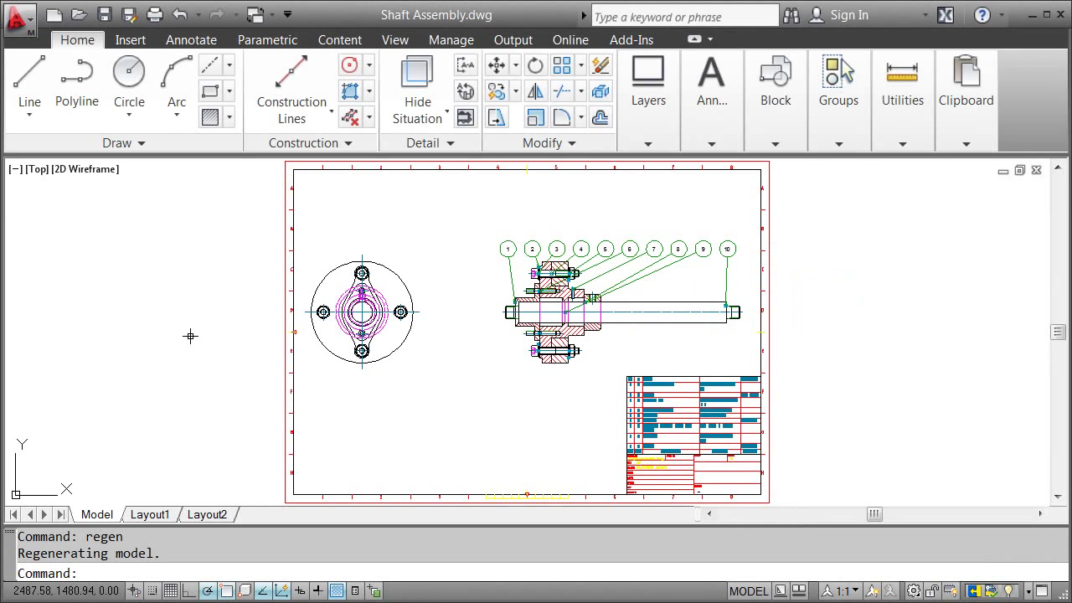
Step forward through the saved views to the 01Shaft view of the shaft assembly
key("alt+Right")
key("alt+Right")
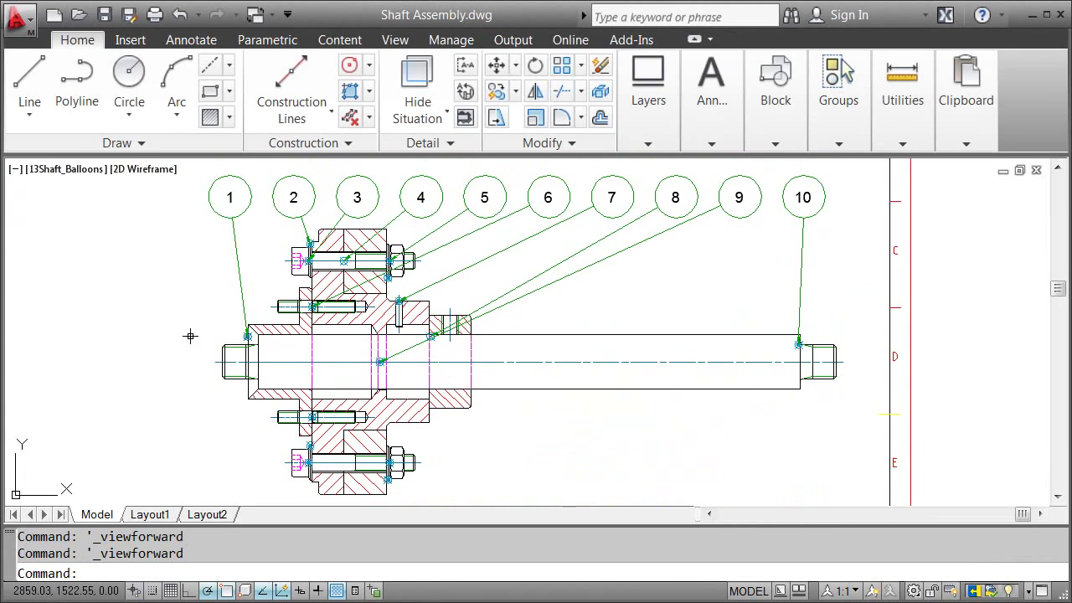
key("alt+Right")
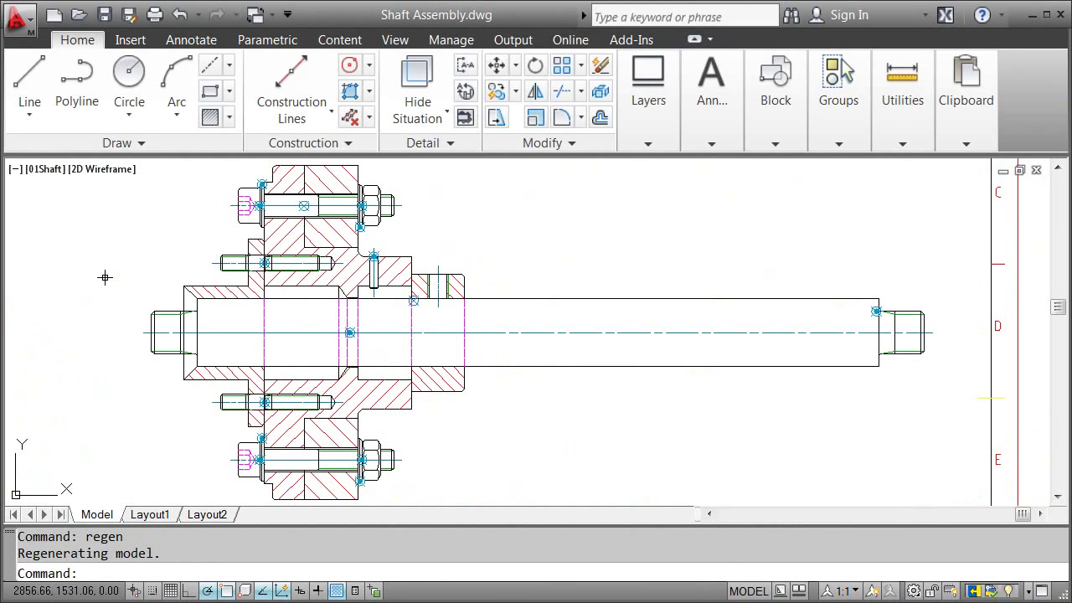
In the gland view, start a new part reference attached to the gland edge
key("Page_Down")
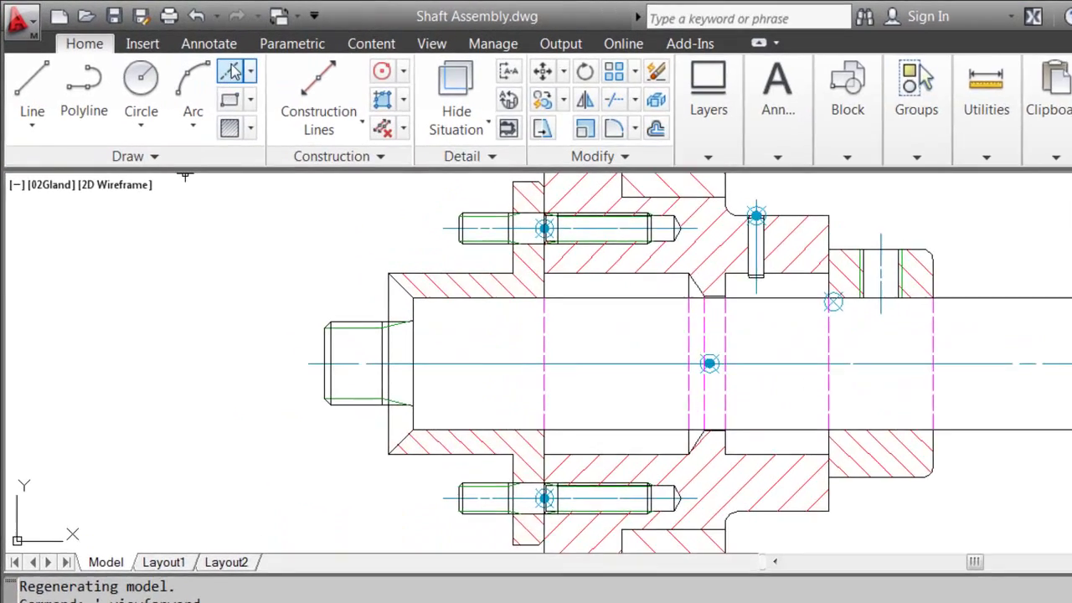
left_click(238, 48)
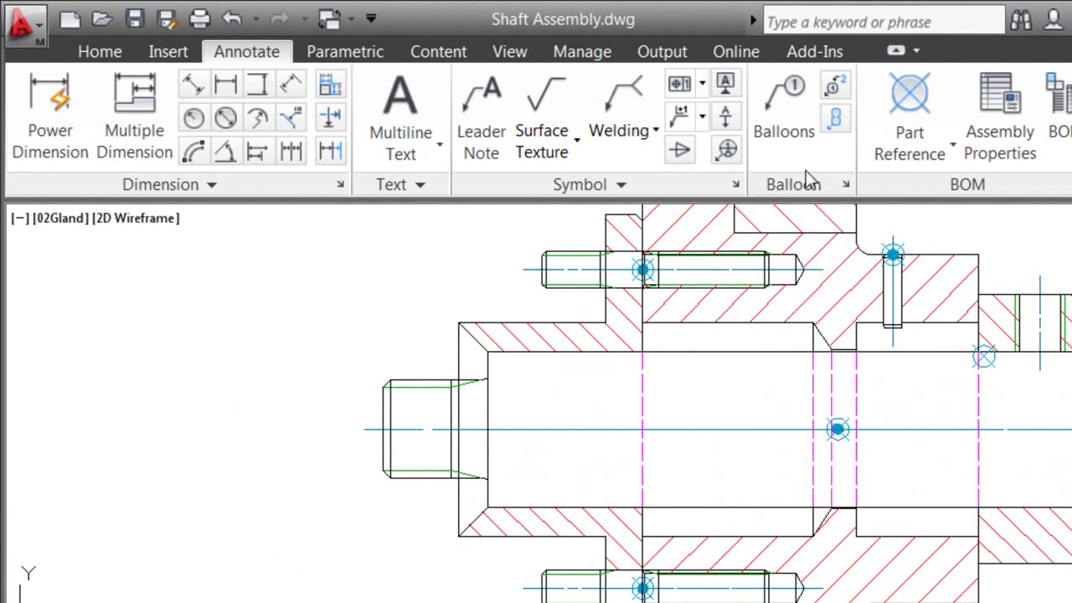
left_click(903, 136)
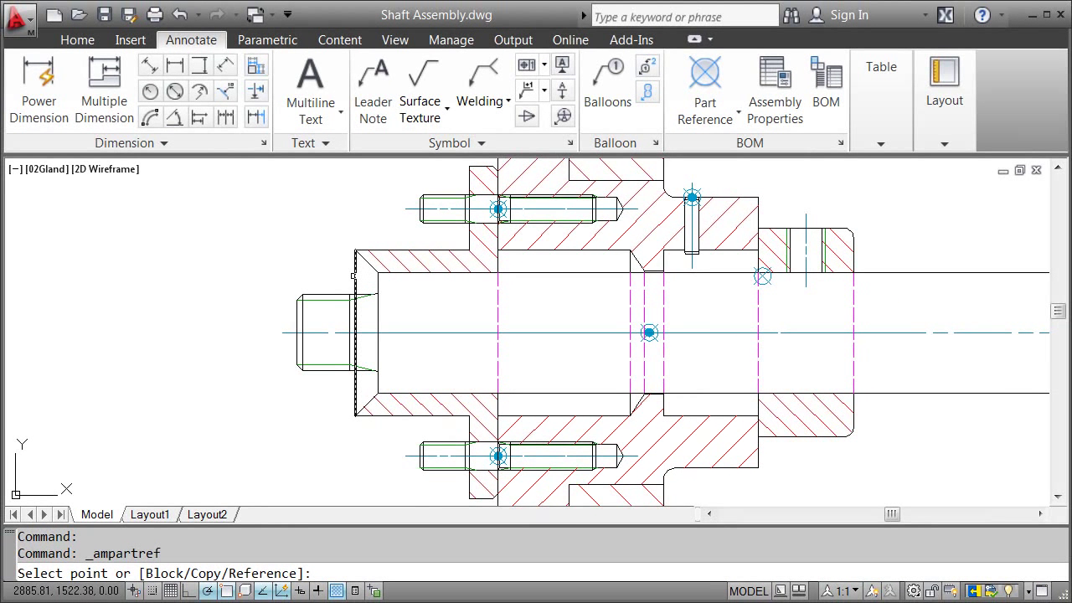
left_click(355, 276)
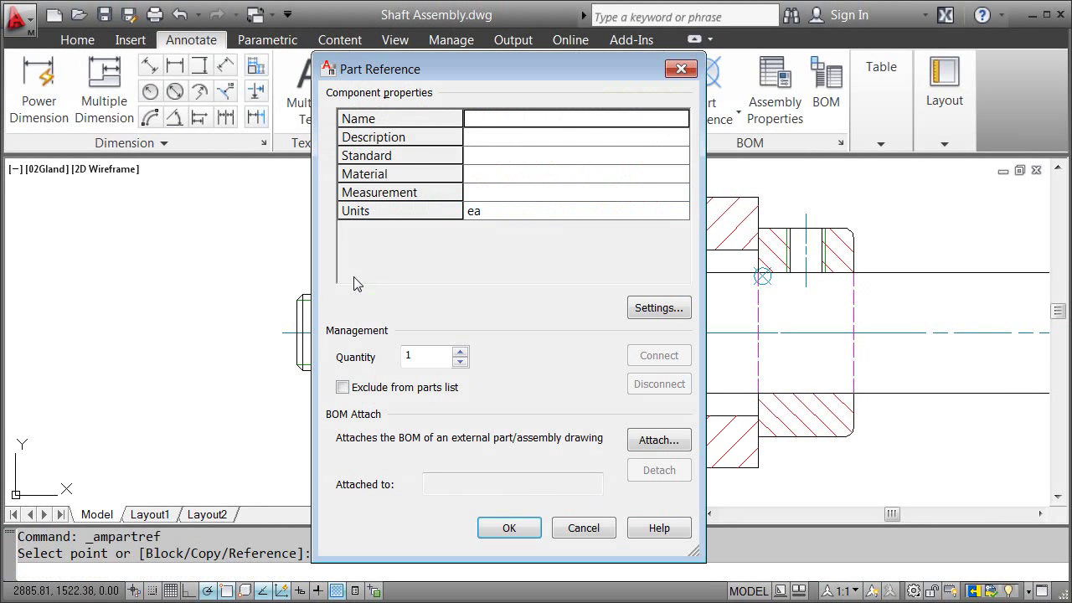
Set Name and Description to Gland and Material to Cast Iron, then verify the marker
left_click(520, 122)
type("Gland")
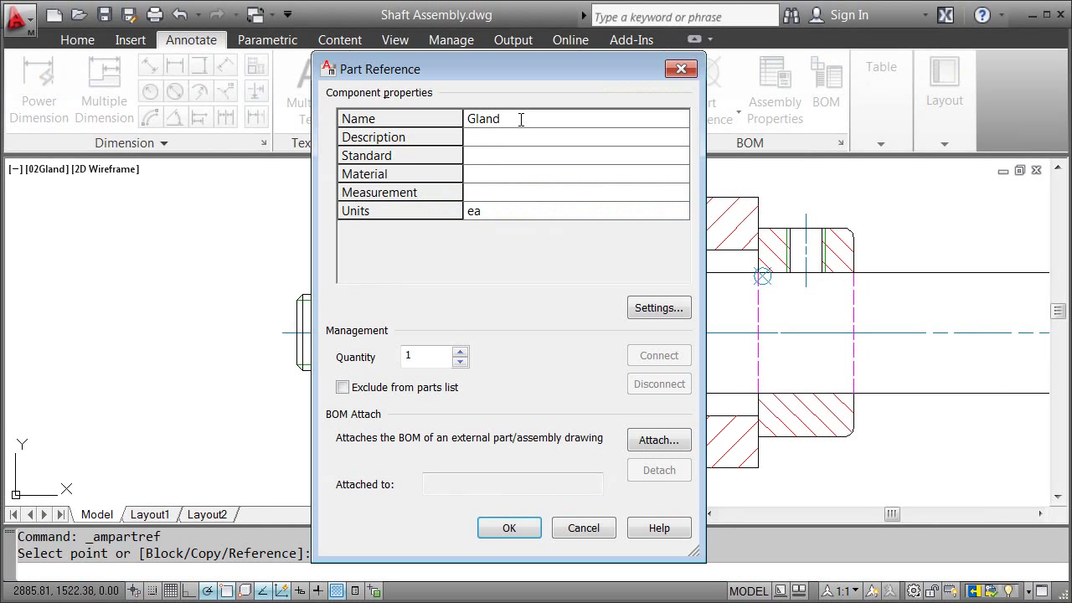
left_click(521, 139)
type("Gland")
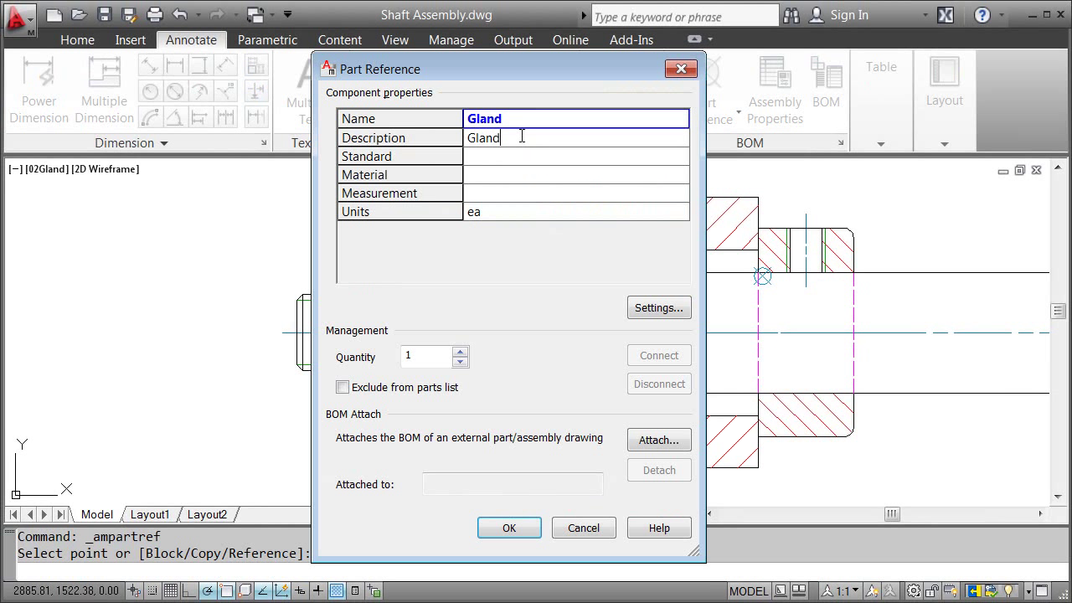
left_click(523, 178)
type("Cast Iron")
left_click(519, 526)
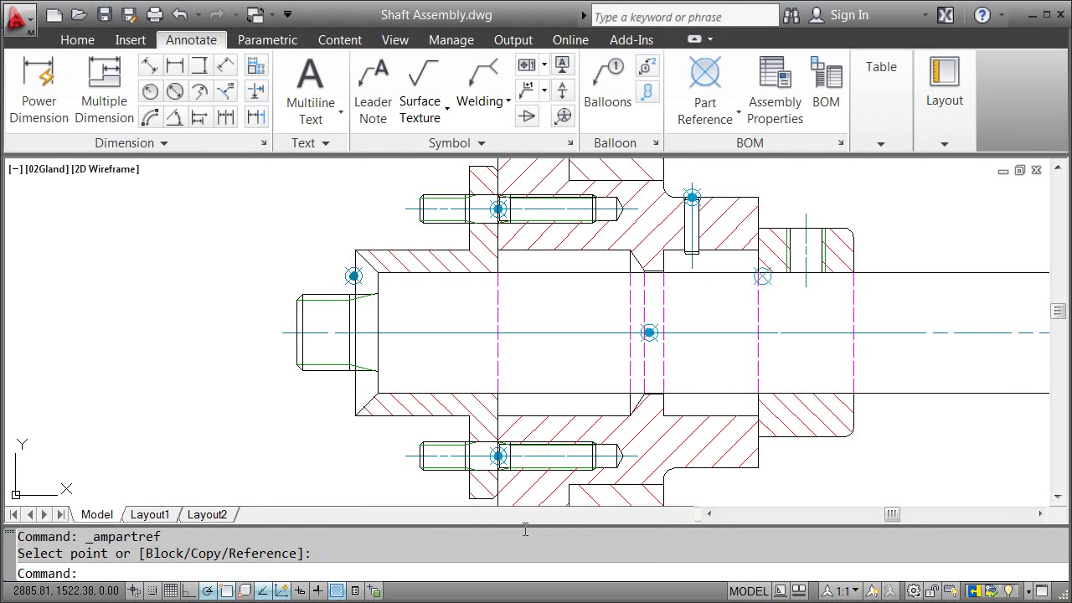
double_click(357, 280)
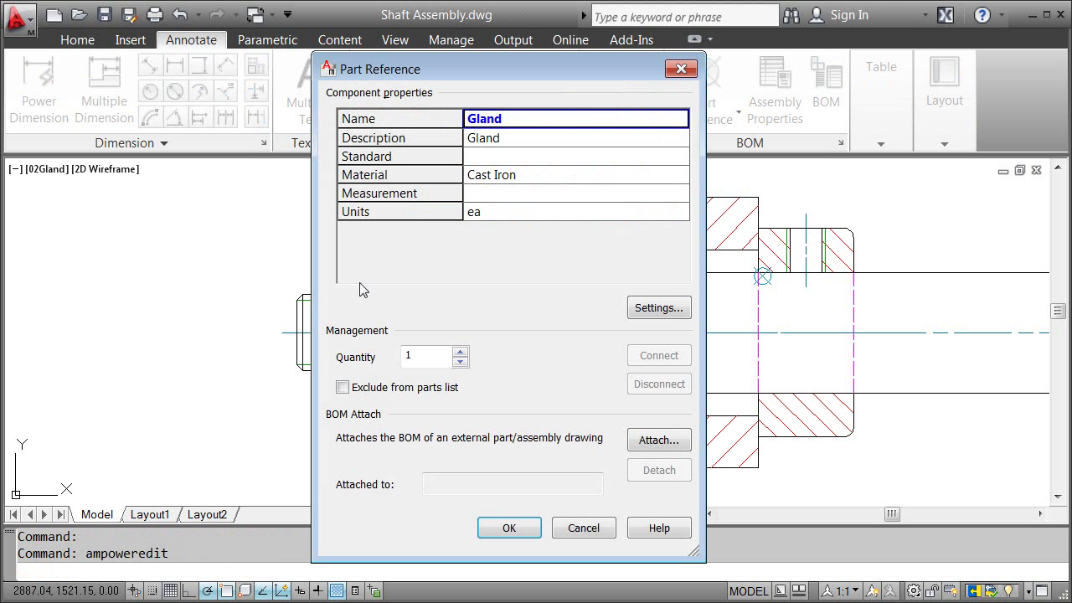
left_click(509, 528)
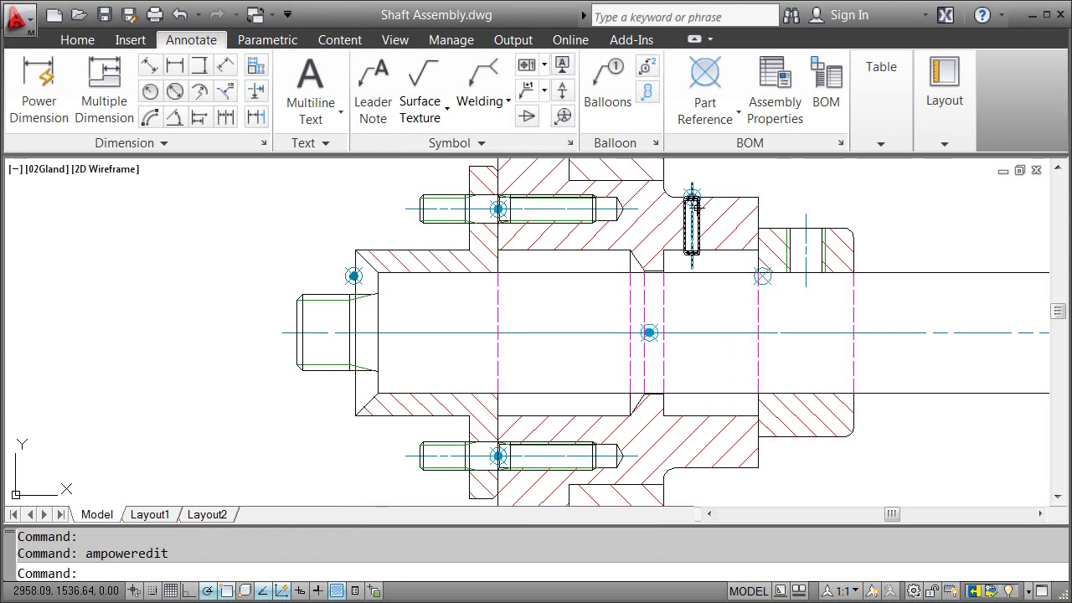
Edit the parallel pin's part reference, trimming its name to ISO 2338
left_click(736, 120)
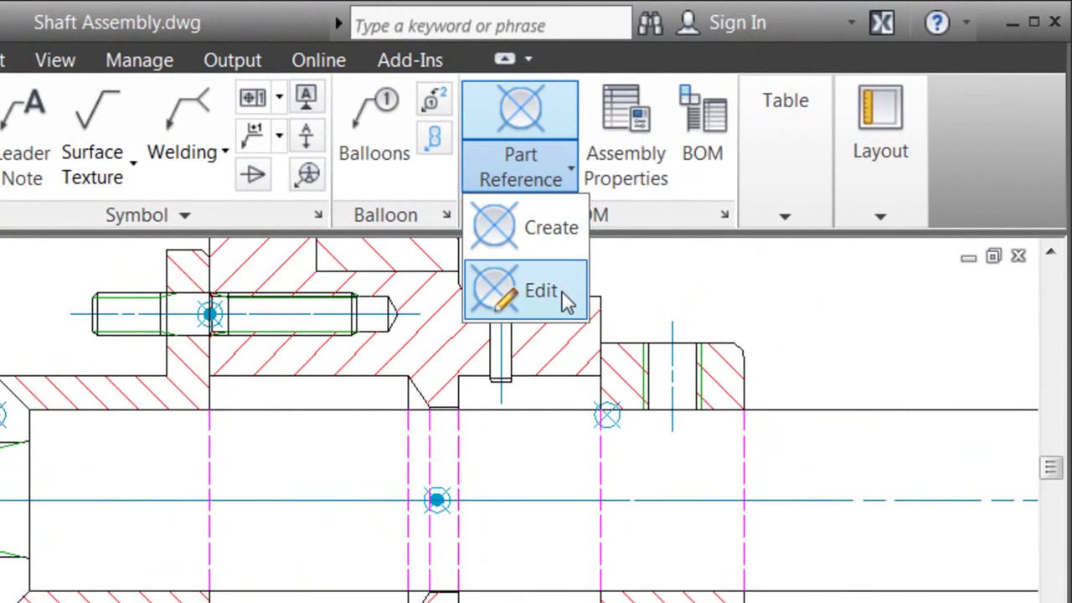
left_click(567, 300)
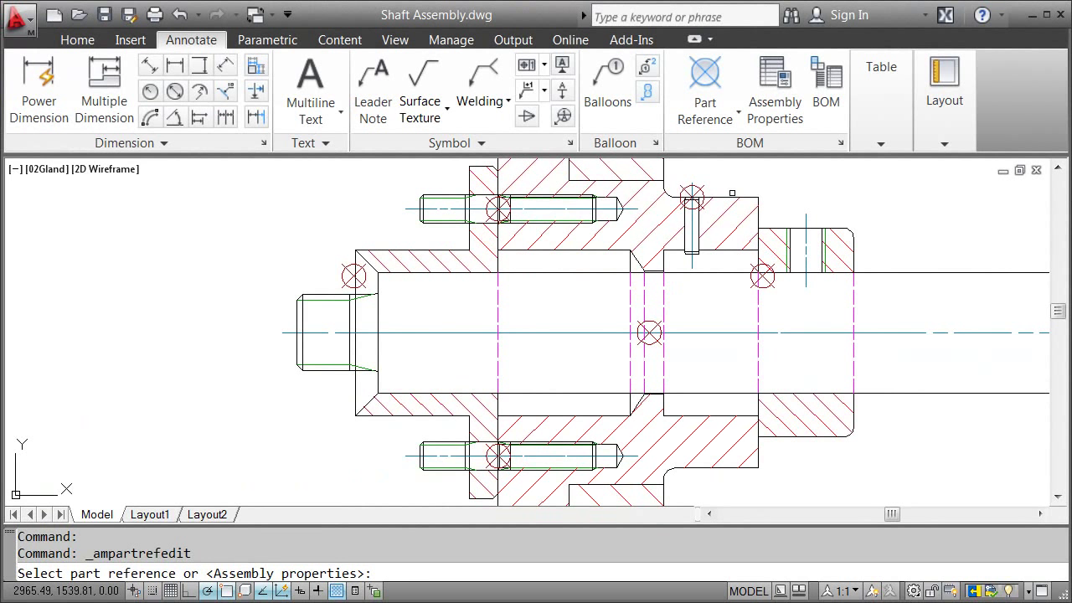
key("alt+Right")
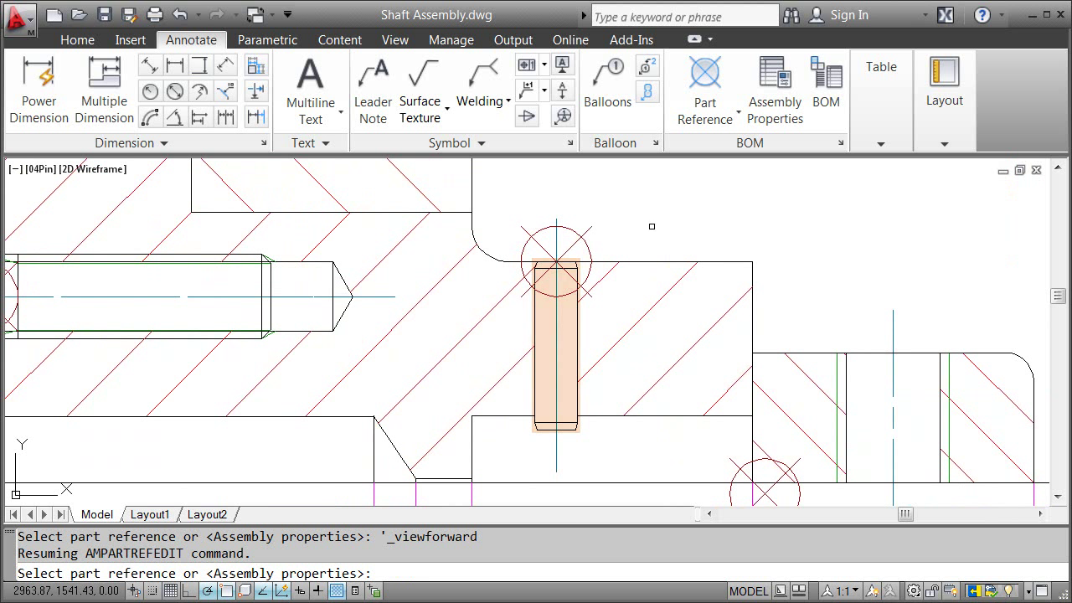
left_click(583, 237)
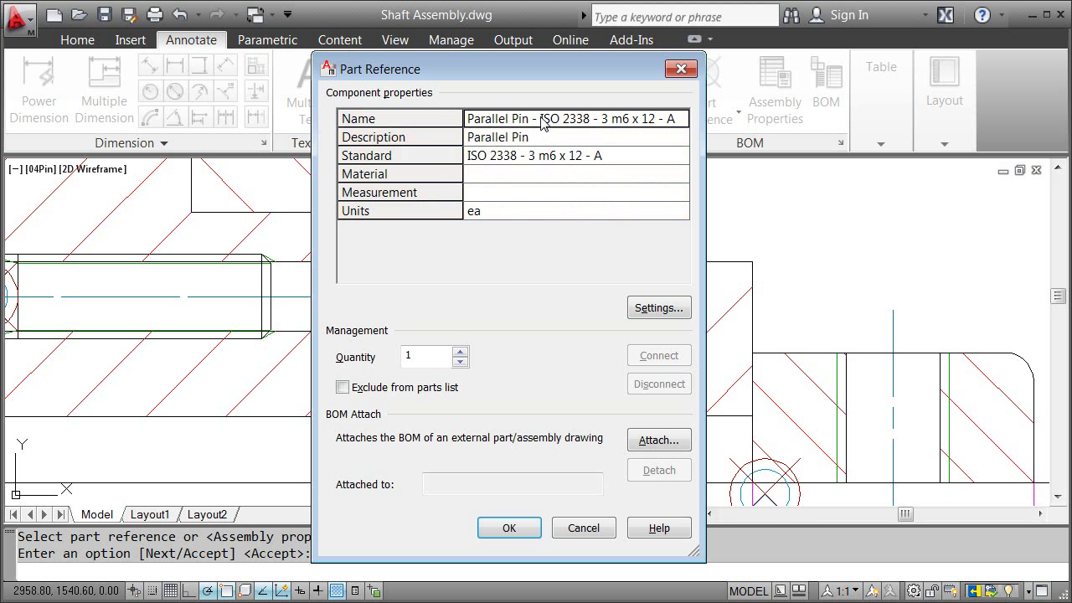
left_click_drag(540, 118, 605, 118)
key("Delete")
key("Delete")
left_click(601, 138)
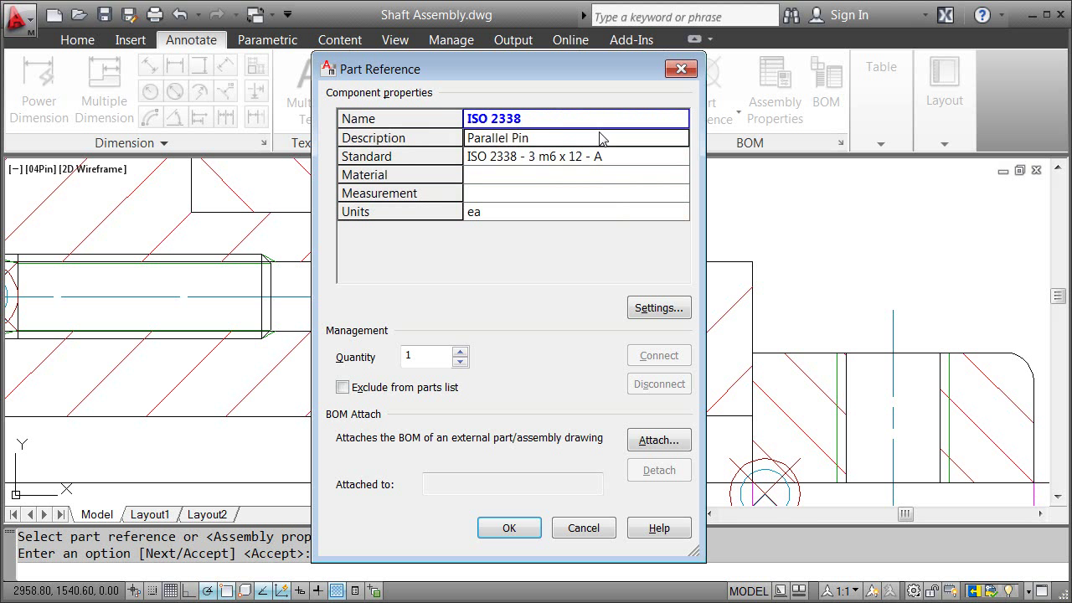
left_click(509, 527)
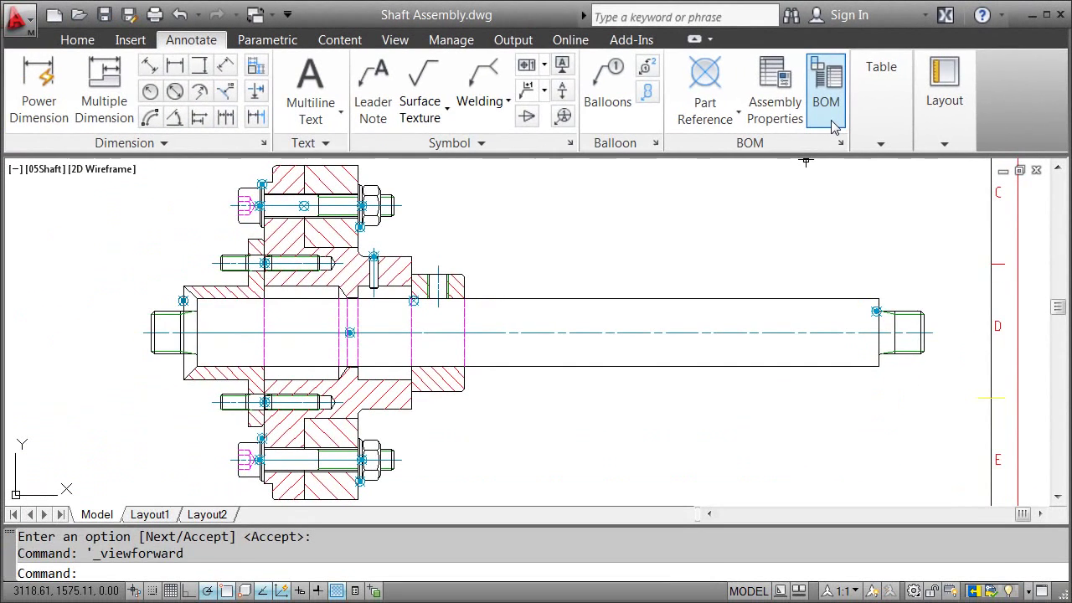
Open the MAIN BOM and scroll through its 16 items, Press Fit Bushing to Gland
left_click(828, 100)
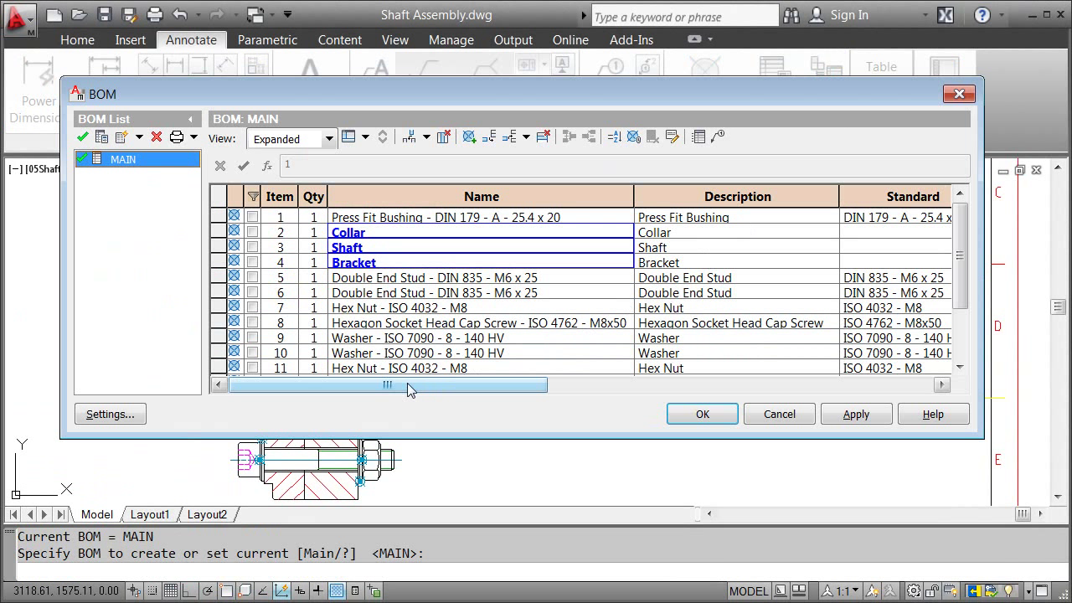
left_click_drag(402, 390, 341, 392)
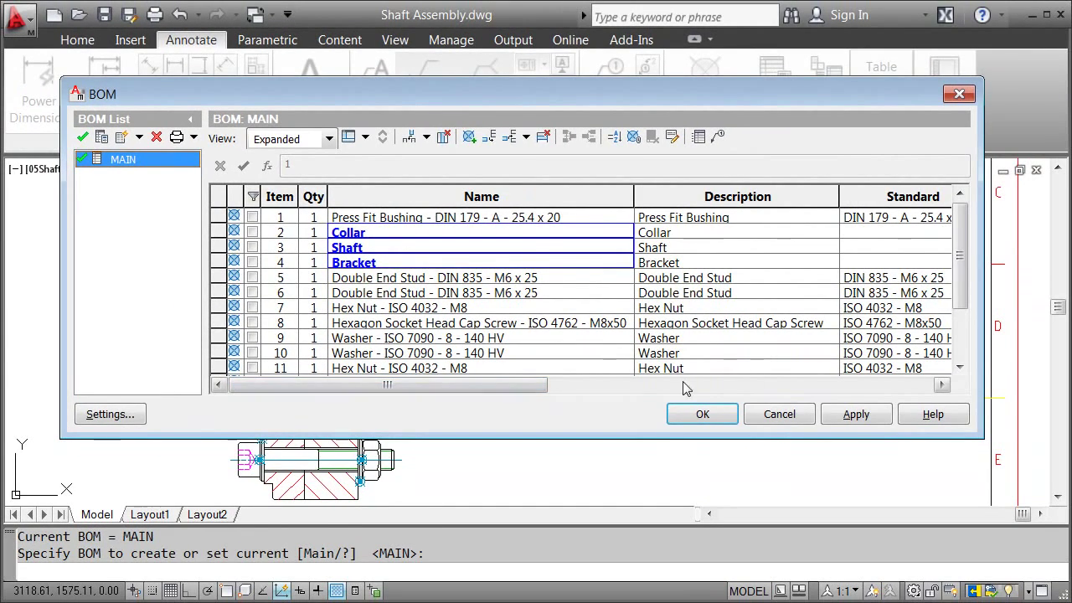
scroll(951, 297, "down", 2)
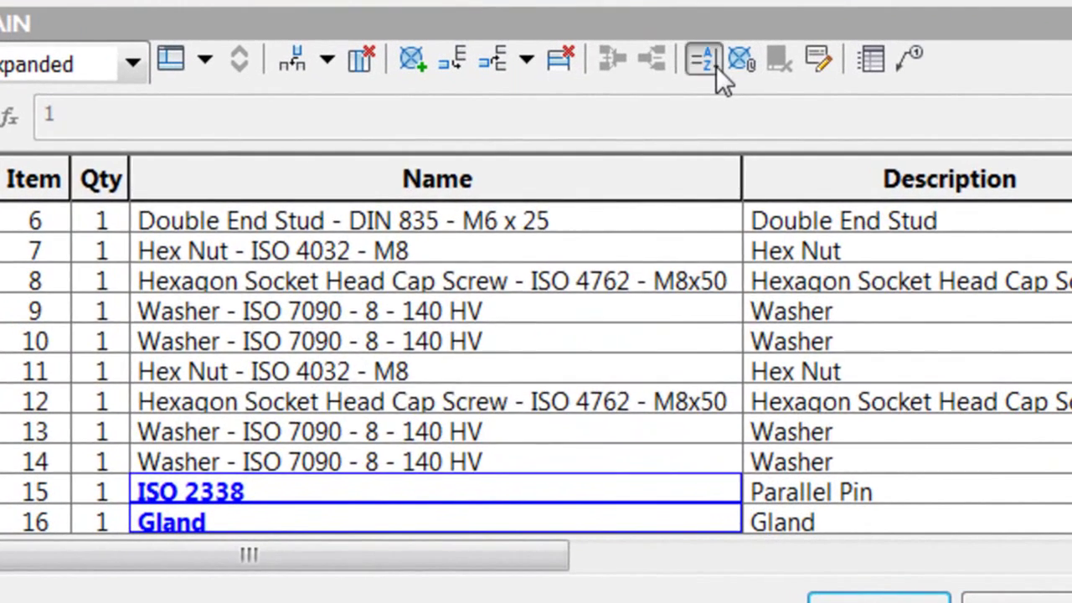
Sort the BOM with Key 1 set to Name, Ascending
left_click(623, 136)
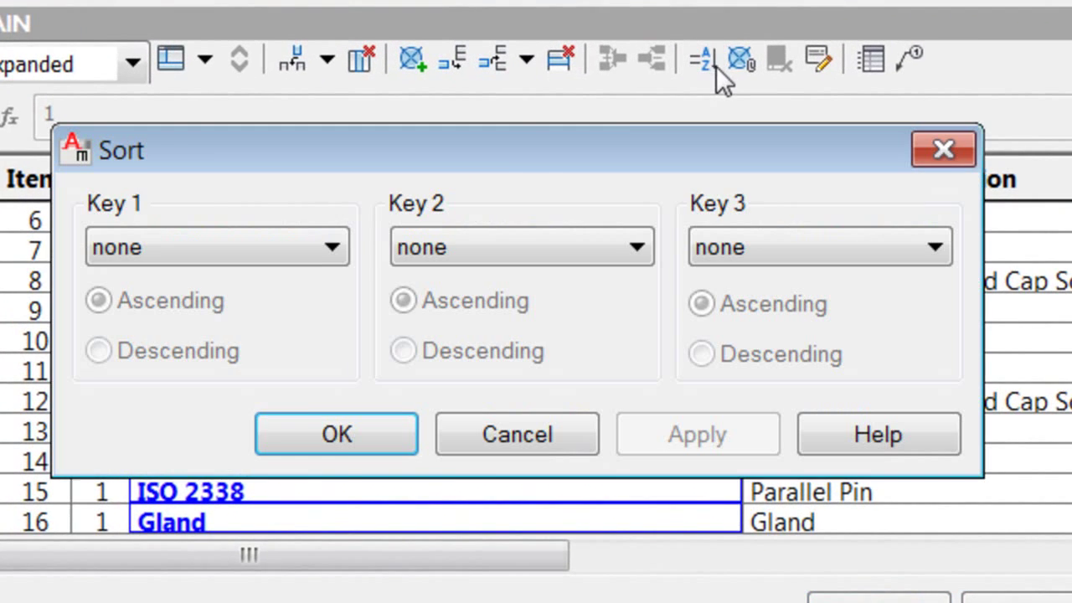
left_click(331, 250)
left_click(287, 361)
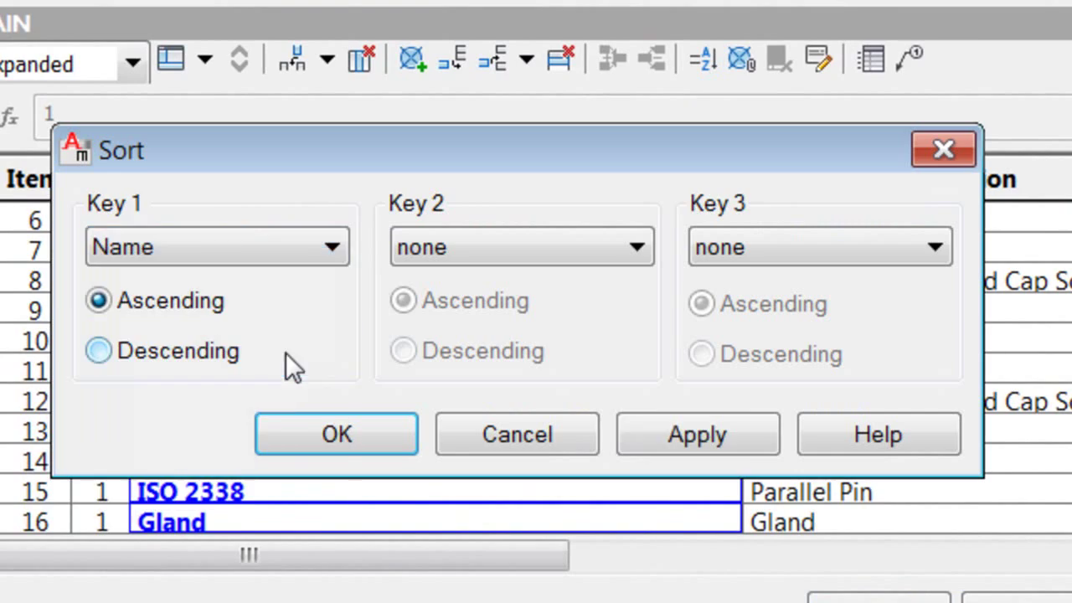
left_click(333, 437)
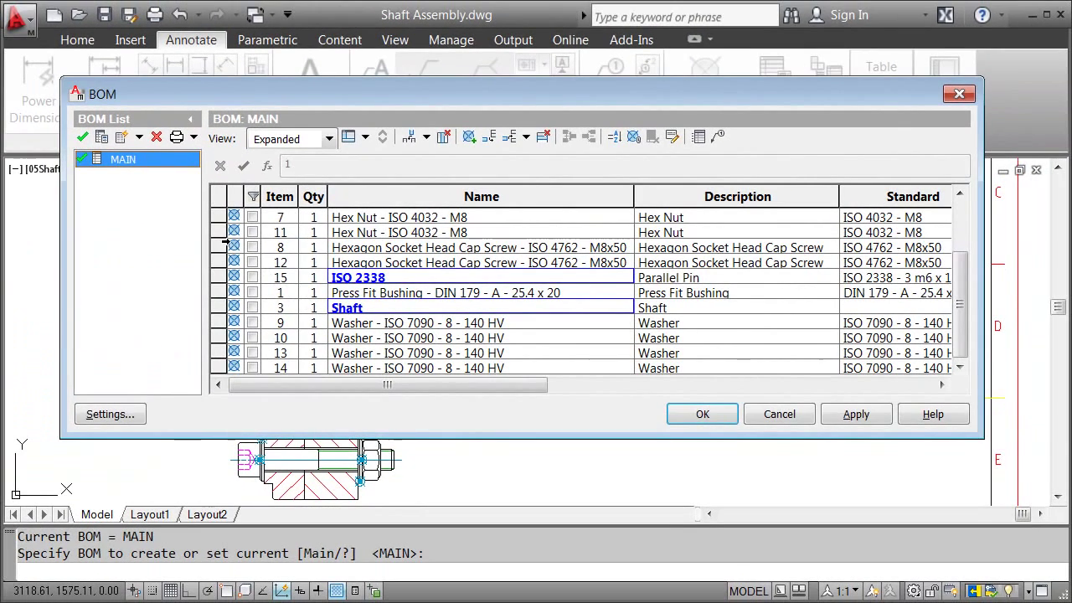
Merge the duplicate cap screw, stud, nut and washer rows, then accept the BOM
left_click(224, 245)
left_click(226, 263, "shift")
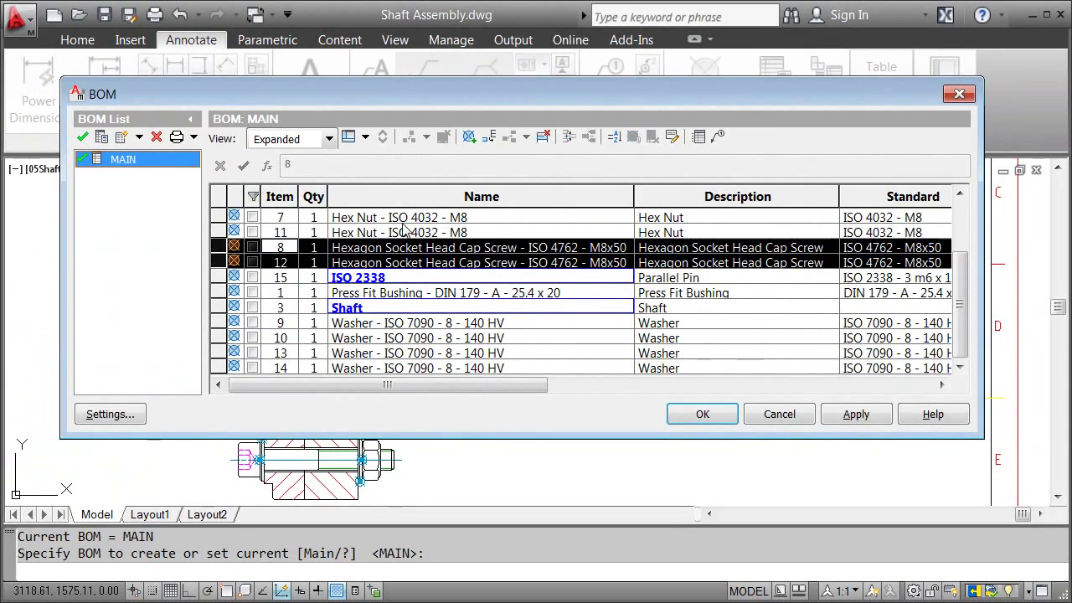
left_click(575, 145)
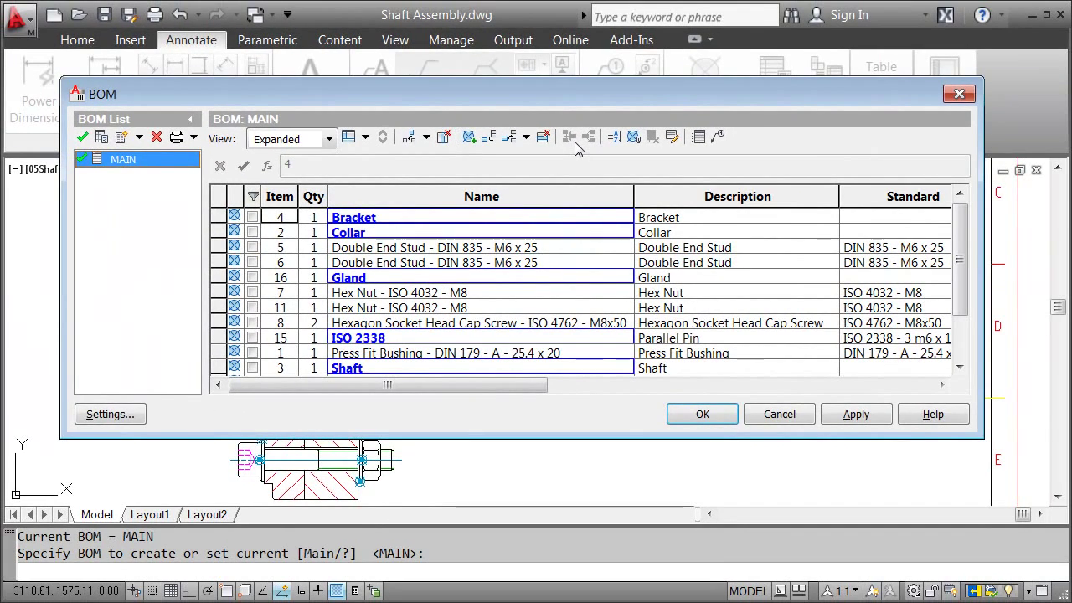
left_click(575, 142)
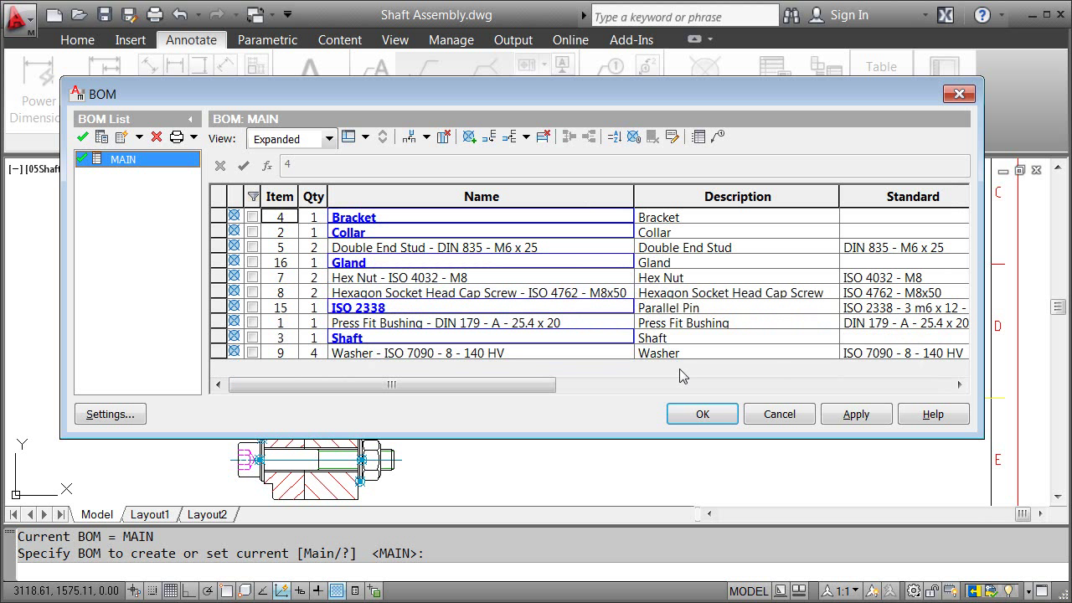
left_click(702, 414)
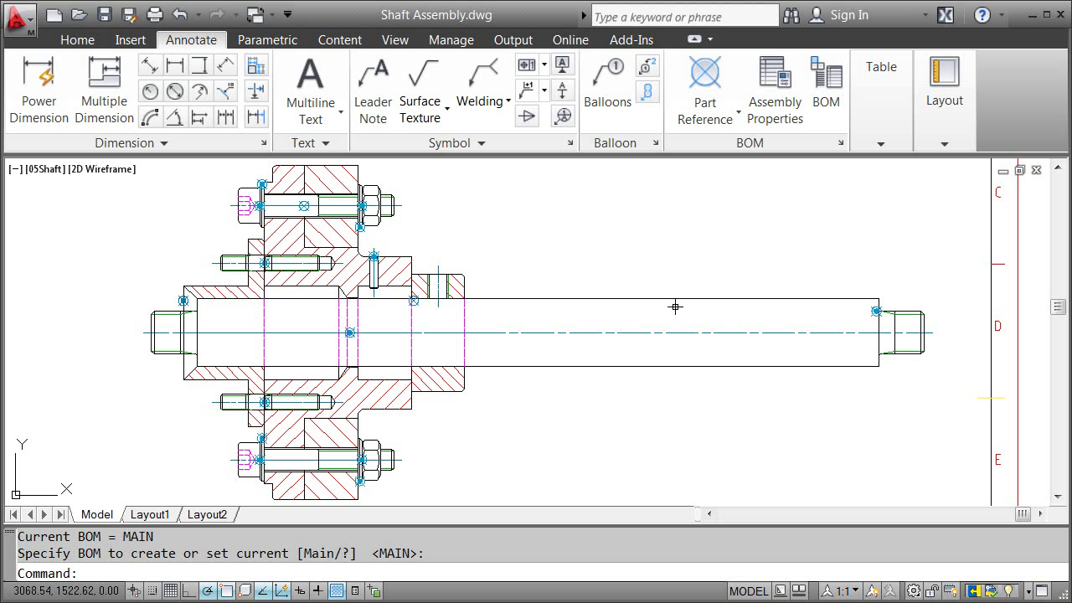
Auto-balloon every part reference in the assembly as a row of ten balloons above it
left_click(620, 126)
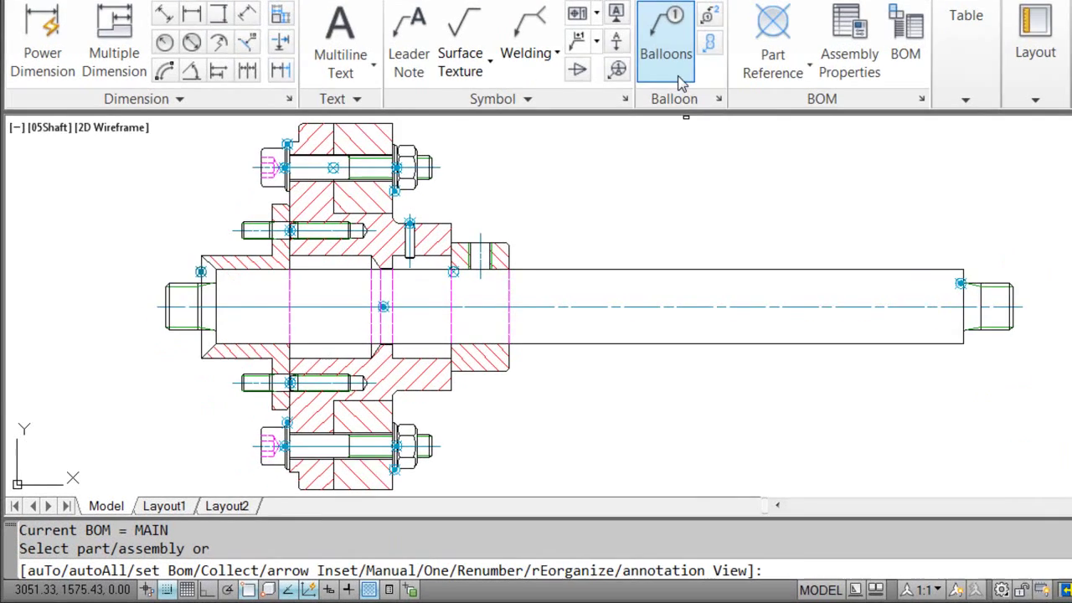
type("a")
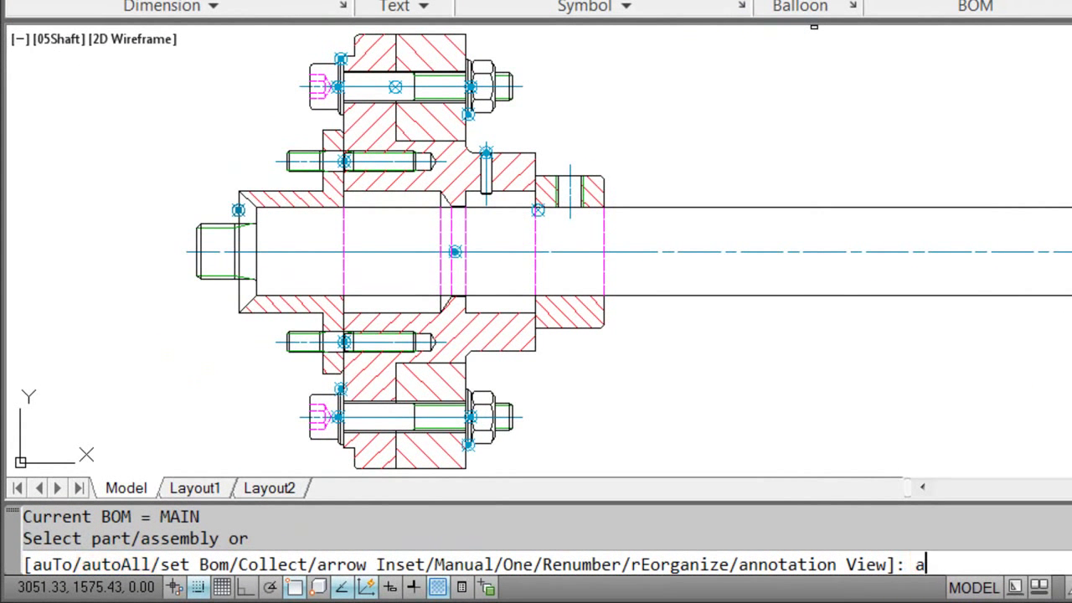
key("Return")
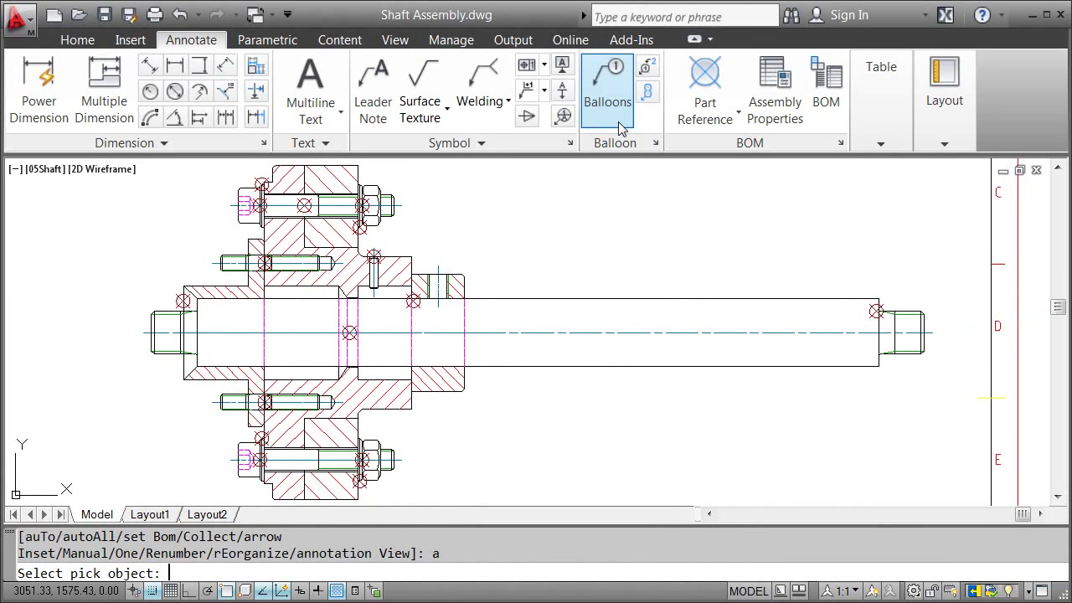
left_click(165, 169)
left_click(907, 357)
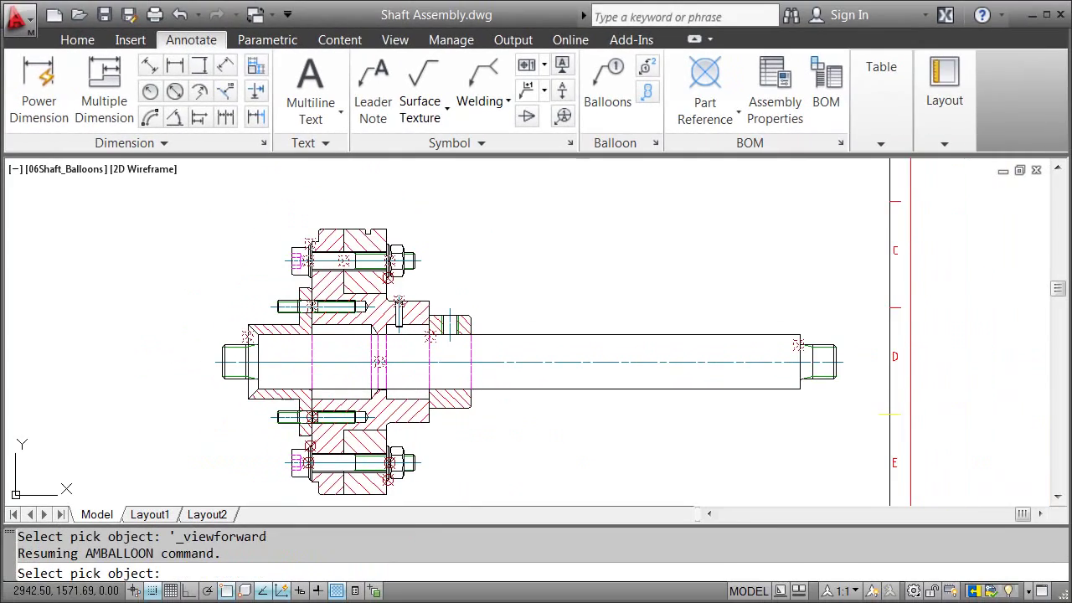
key("Return")
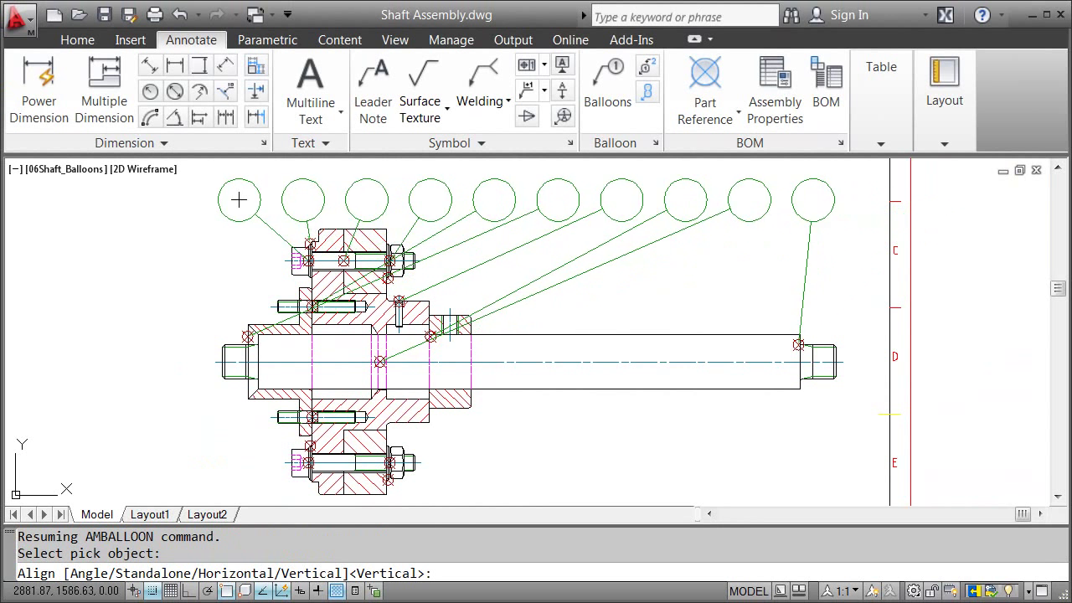
left_click(229, 196)
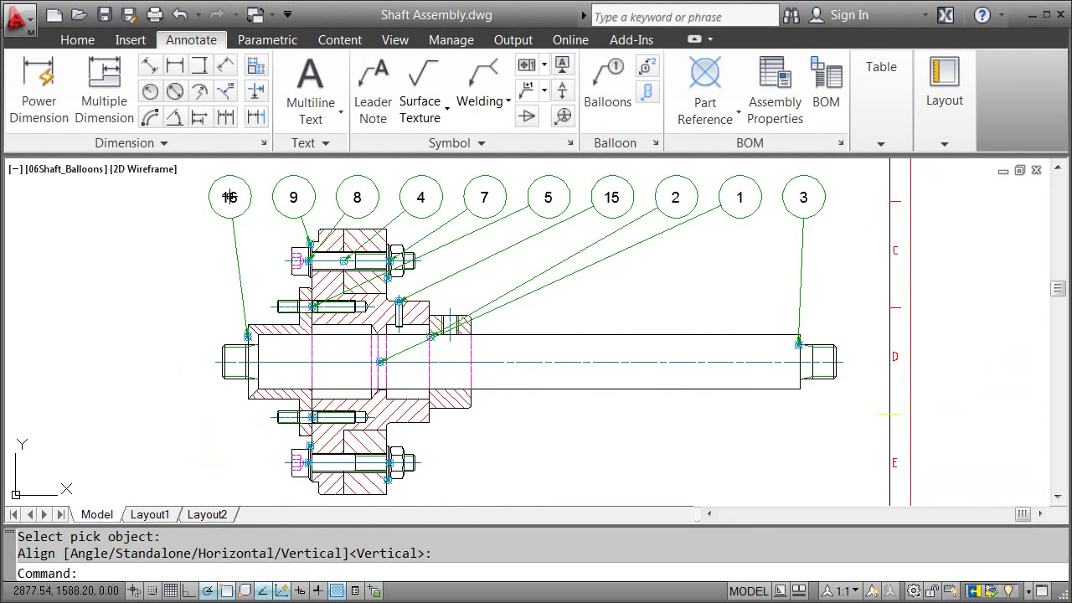
key("Page_Down")
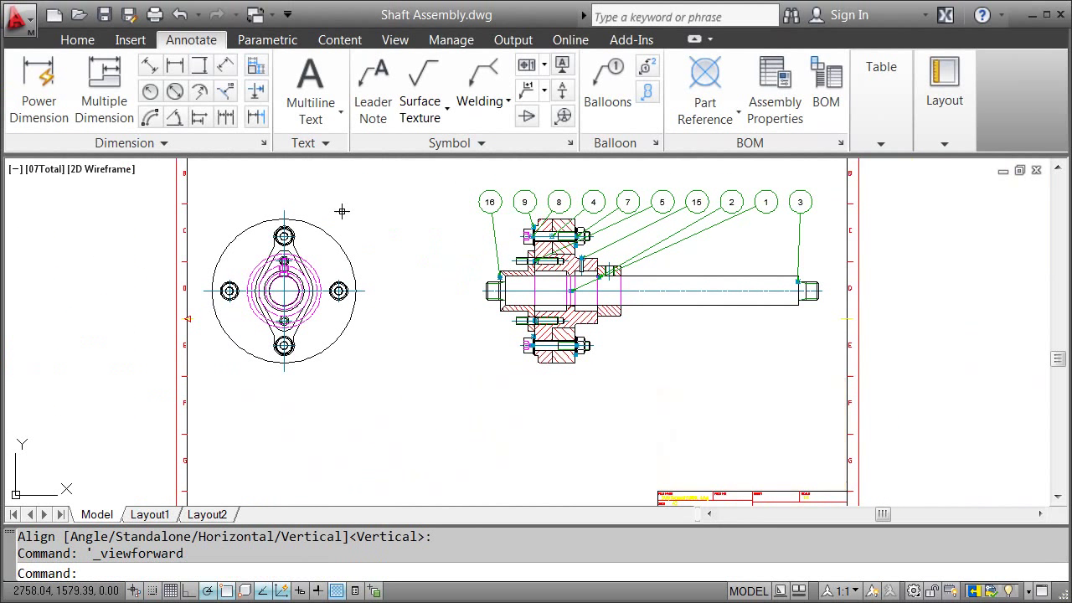
Insert a Parts List for BOM MAIN anchored at the title block corner
left_click(896, 149)
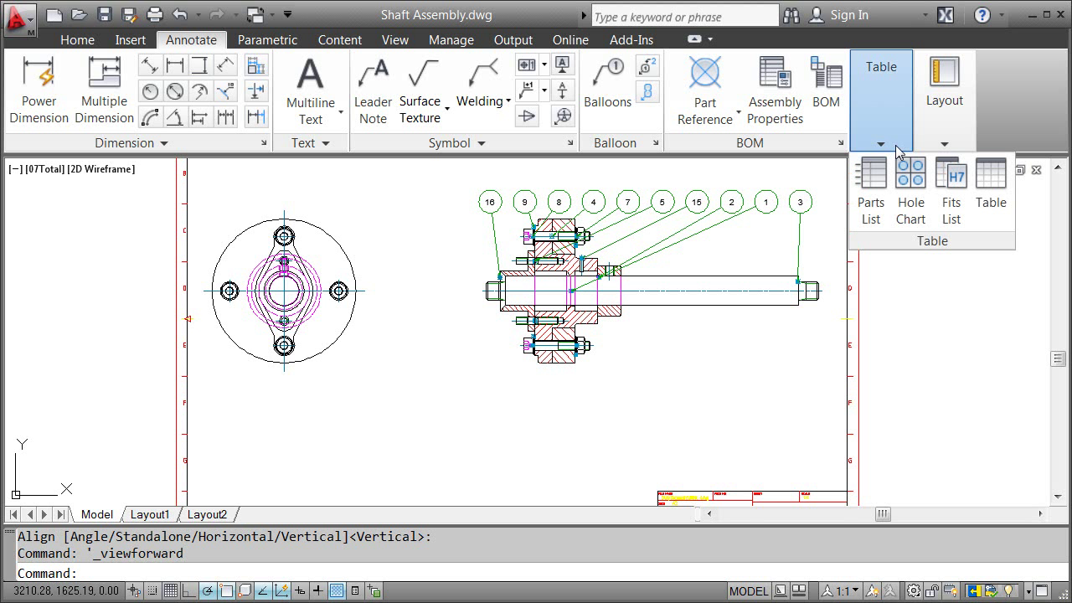
left_click(882, 199)
key("Return")
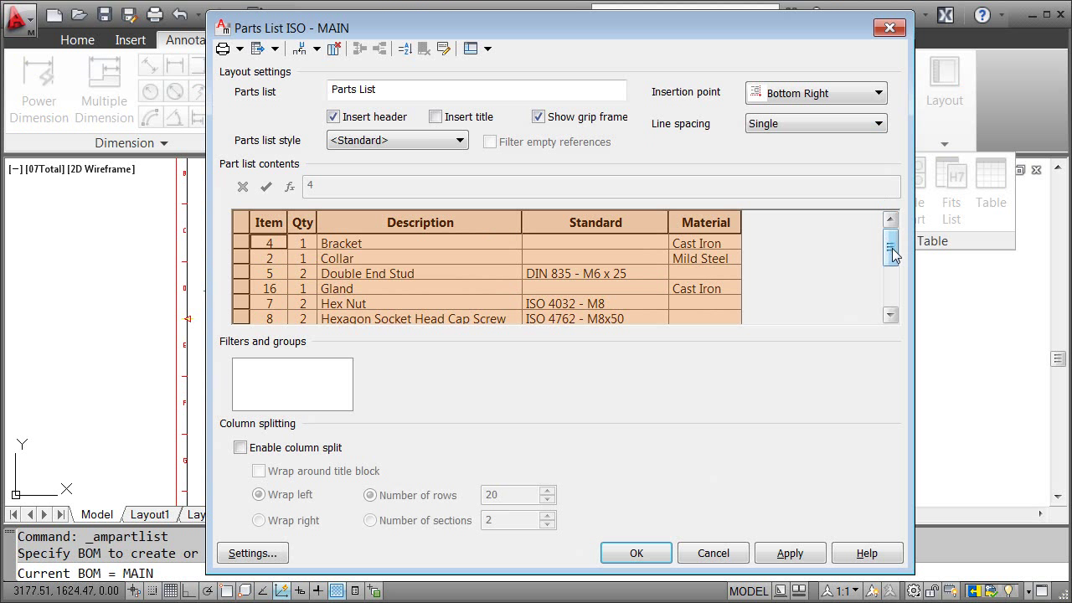
mouse_move(891, 247)
left_mouse_down()
mouse_move(895, 303)
mouse_move(895, 248)
left_mouse_up()
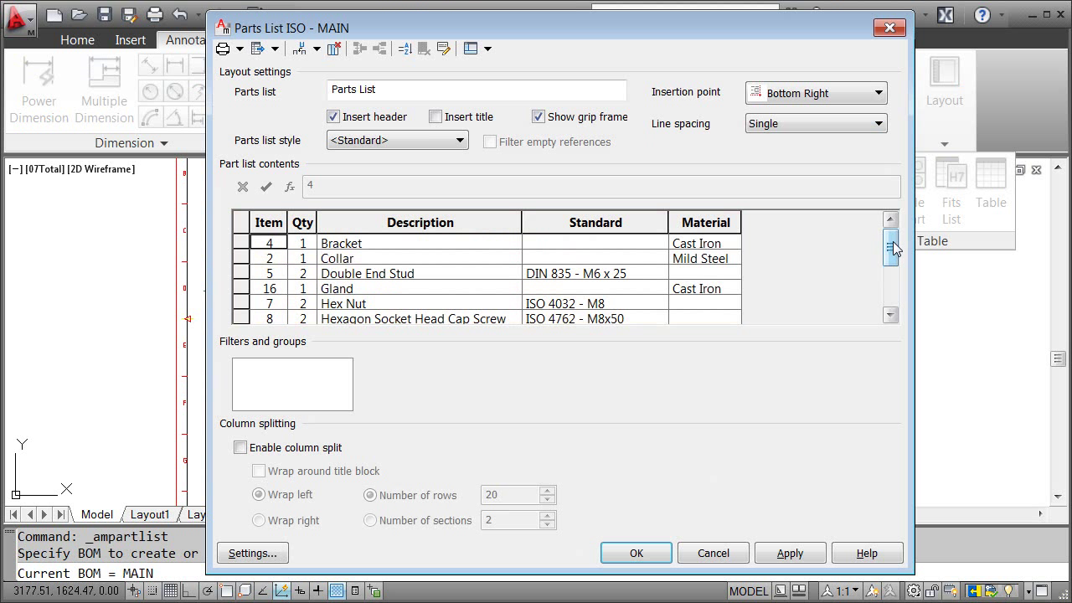
left_click(644, 553)
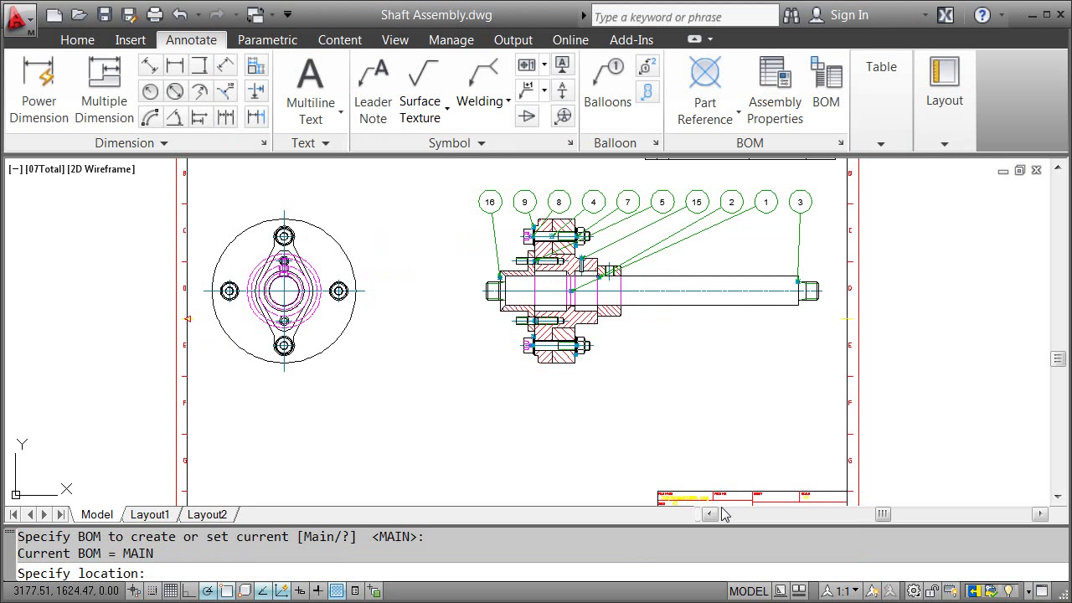
left_click(846, 492)
key("Page_Down")
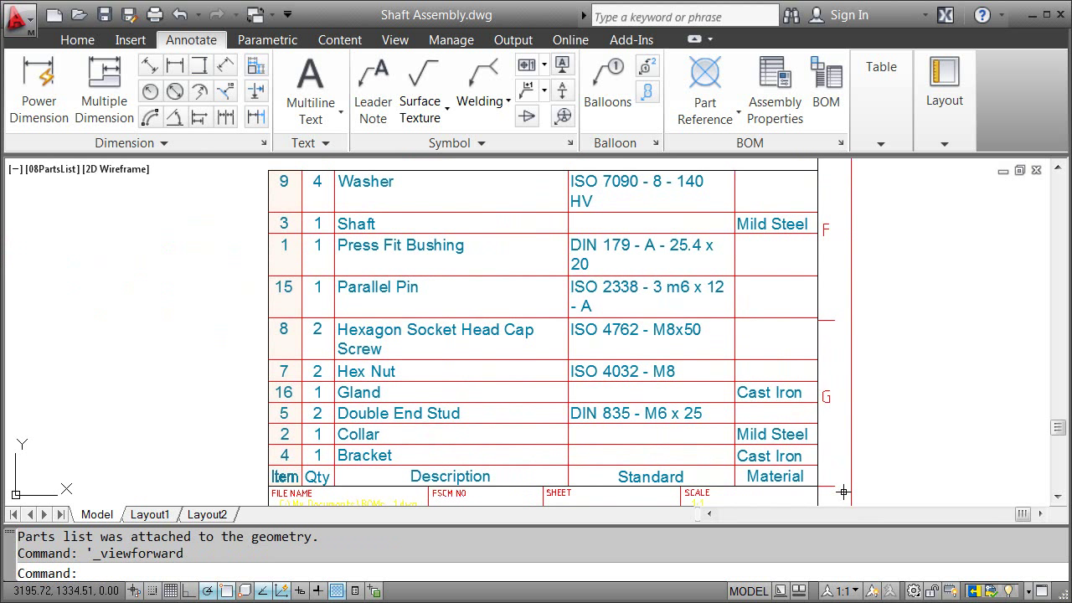
key("Page_Down")
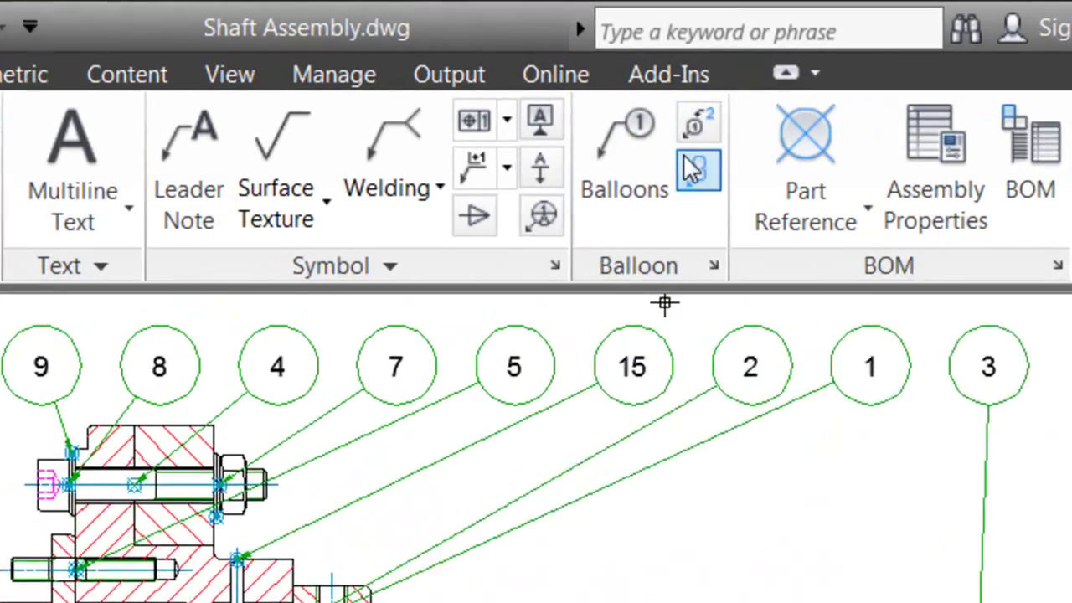
Renumber the balloons left to right starting at 1 with increment 1
left_click(694, 133)
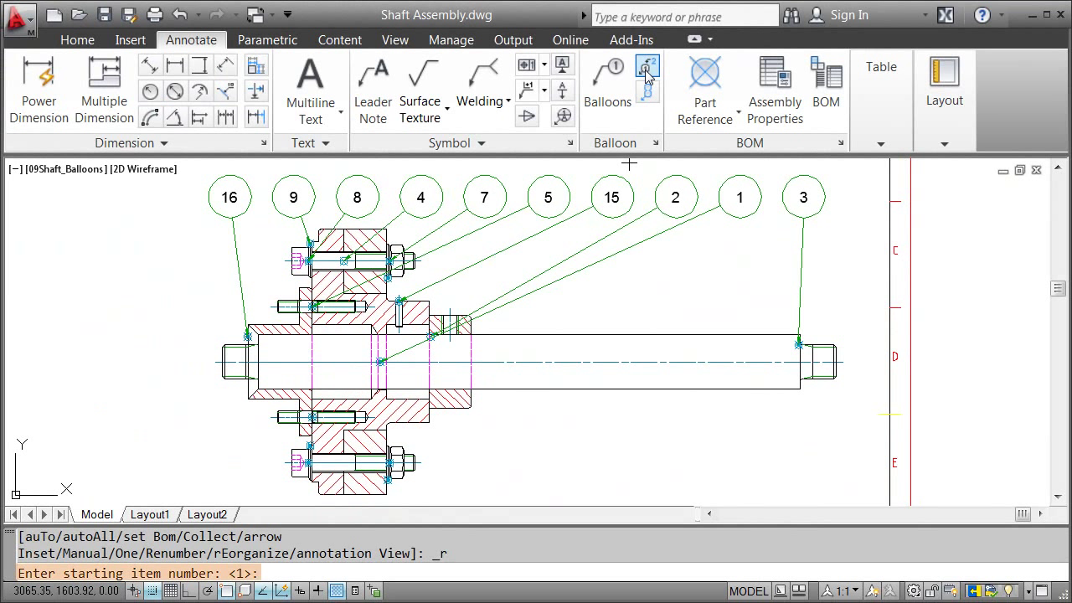
key("Return")
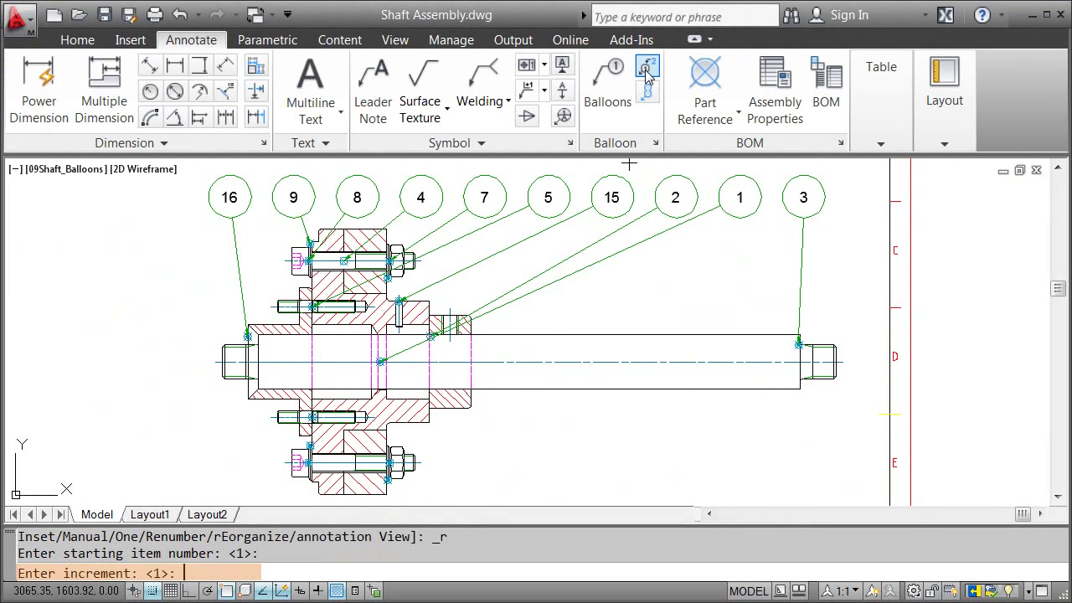
key("Return")
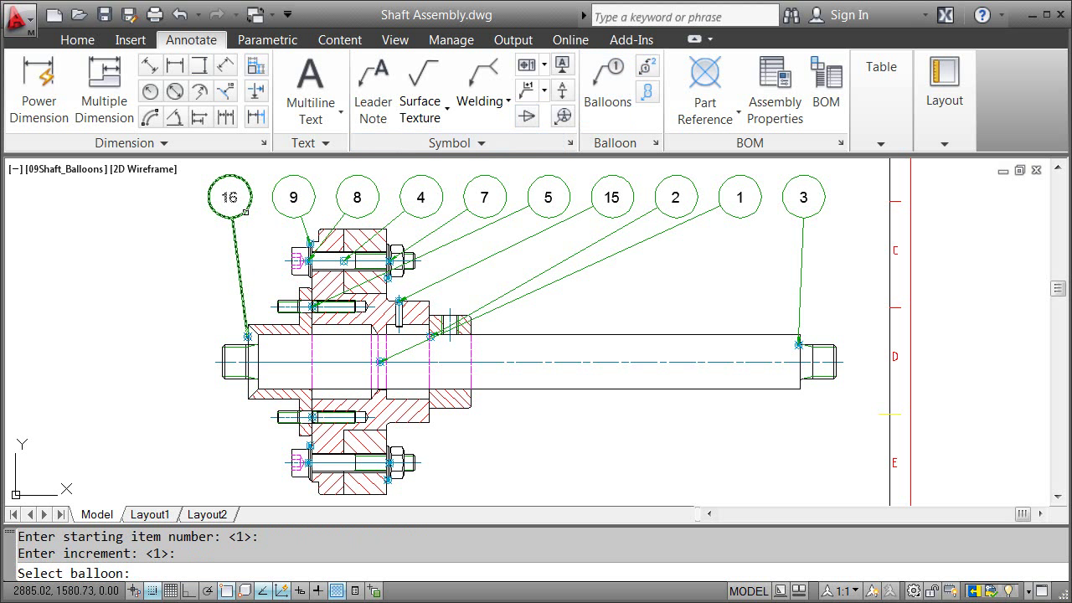
left_click(251, 212)
left_click(280, 210)
left_click(339, 210)
left_click(401, 213)
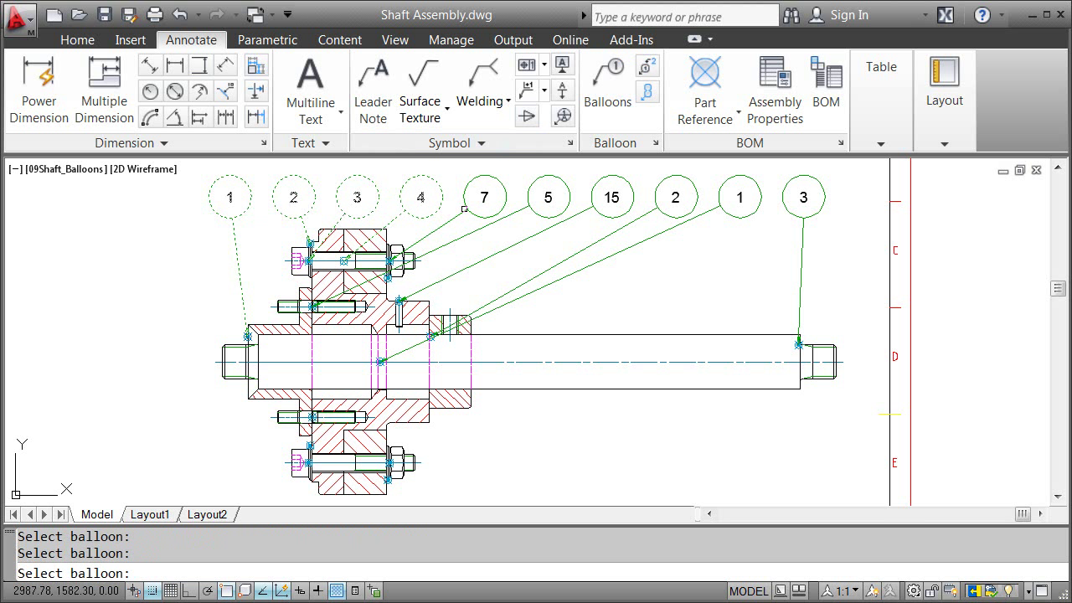
key("Return")
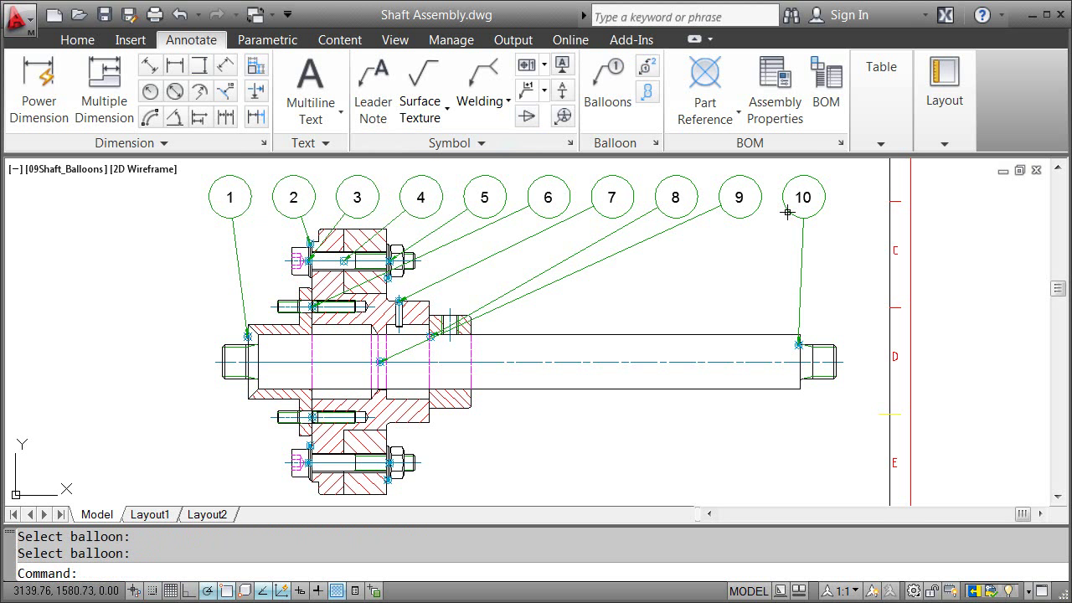
left_click(788, 212)
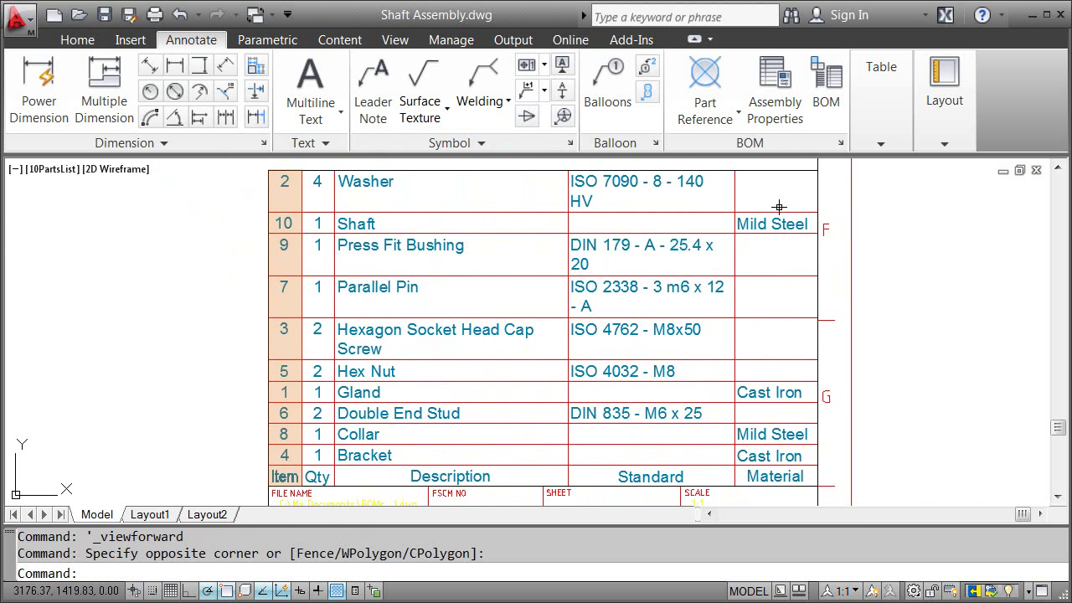
Sort the parts list with Key 1 set to Item, Ascending, and apply it
left_click(777, 210)
double_click(771, 212)
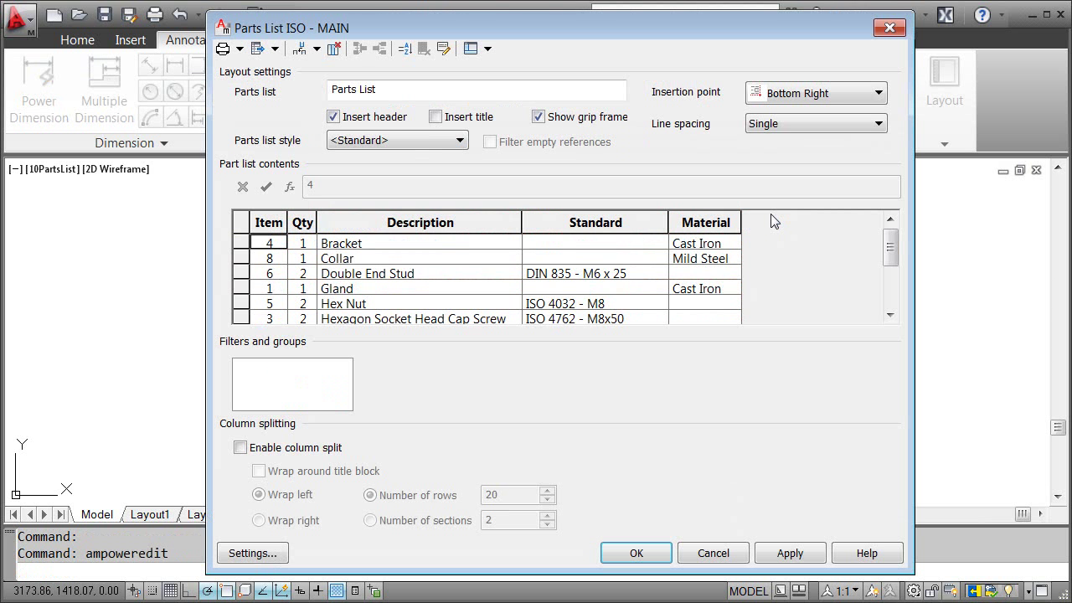
left_click(406, 49)
left_click(468, 266)
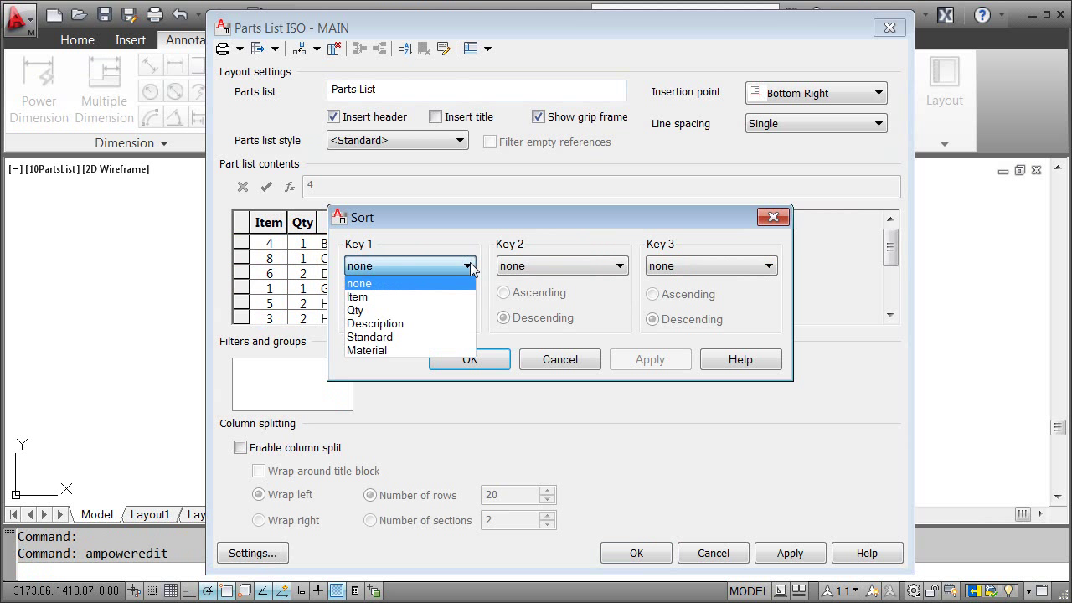
left_click(448, 297)
left_click(398, 300)
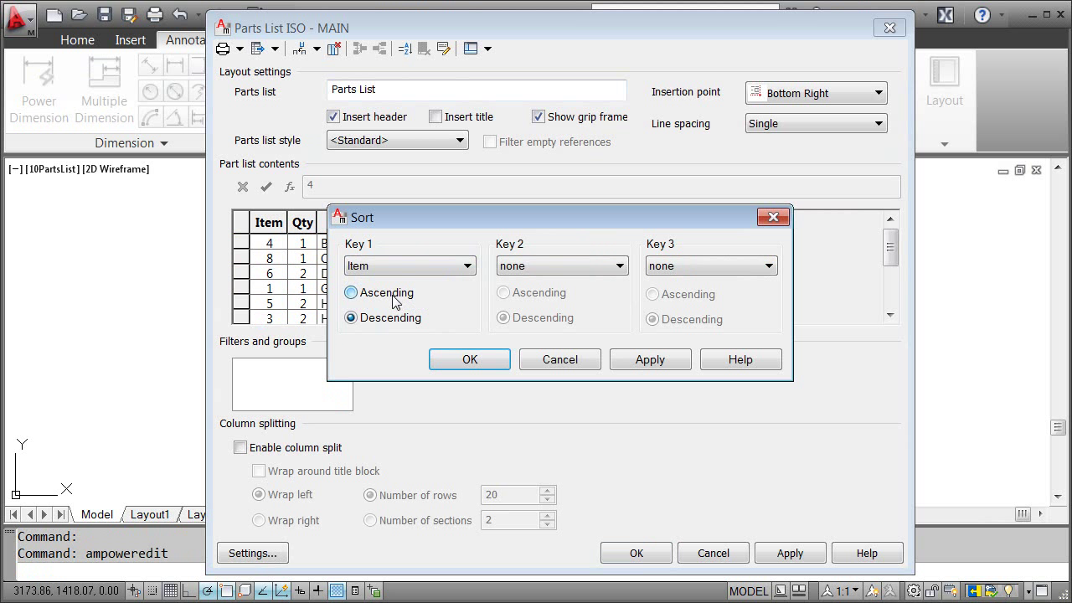
left_click(472, 360)
left_click(636, 553)
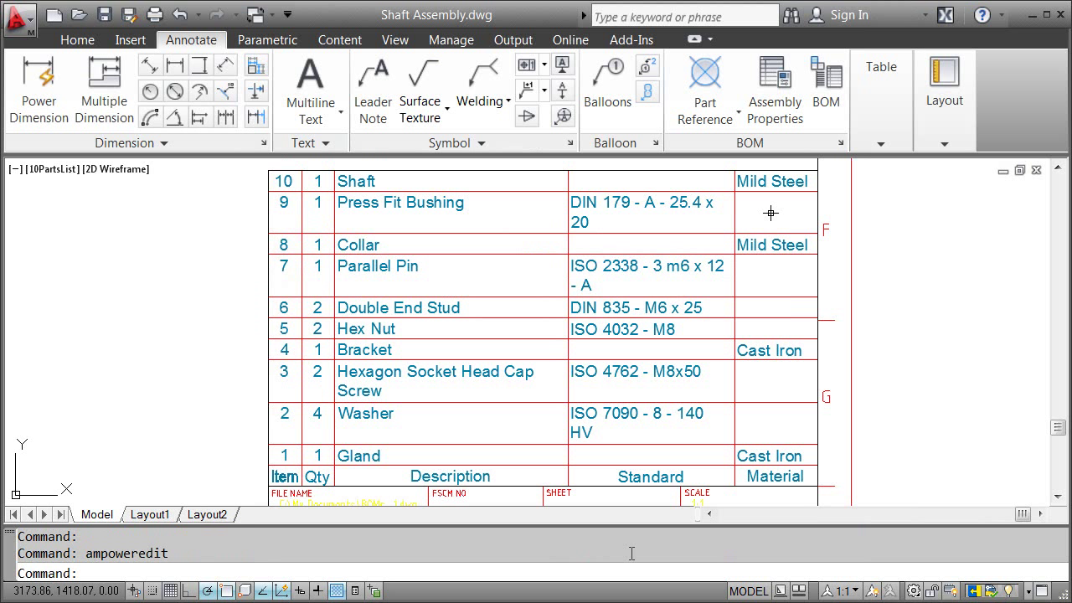
key("ctrl+Right")
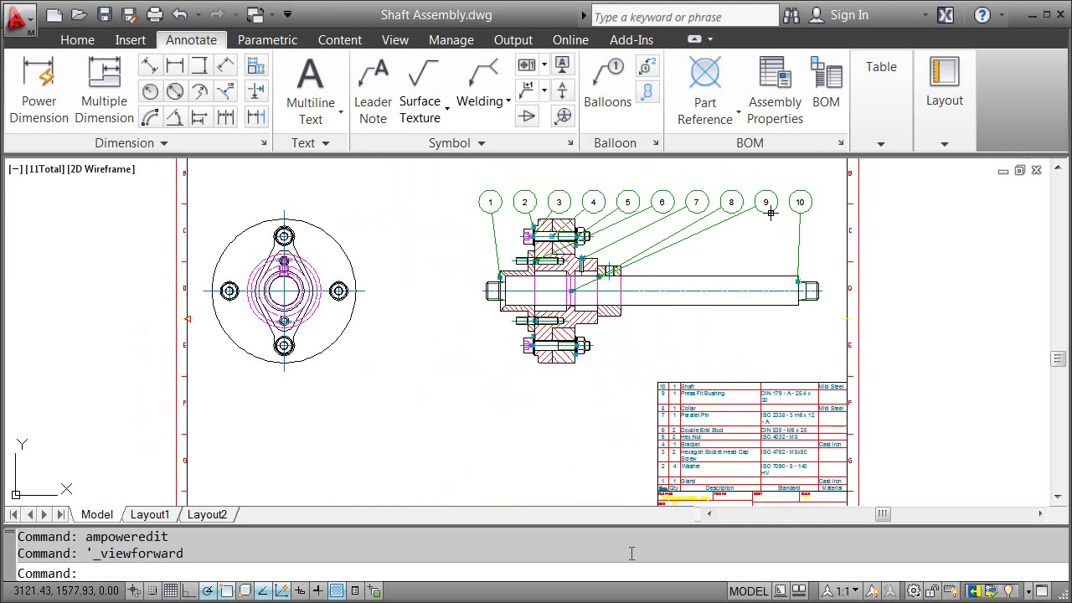
key("ctrl+Right")
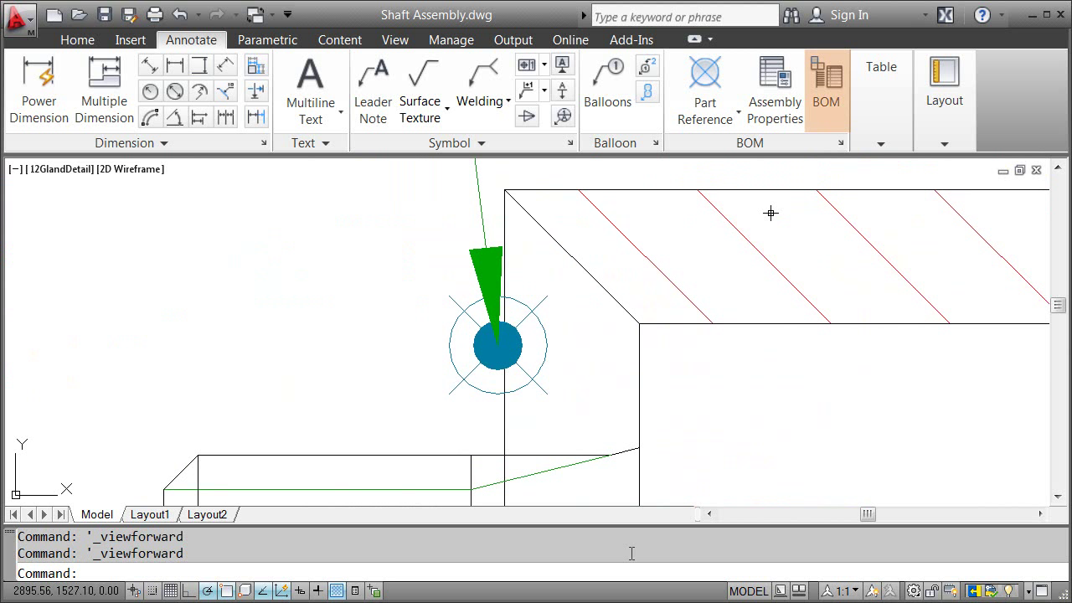
key("ctrl+Right")
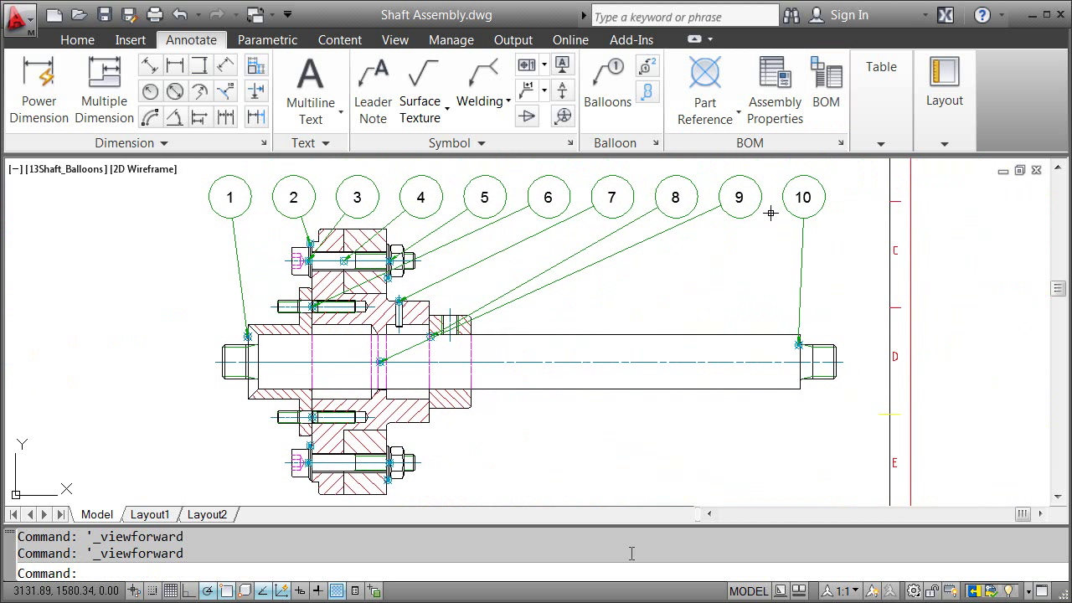
key("ctrl+Right")
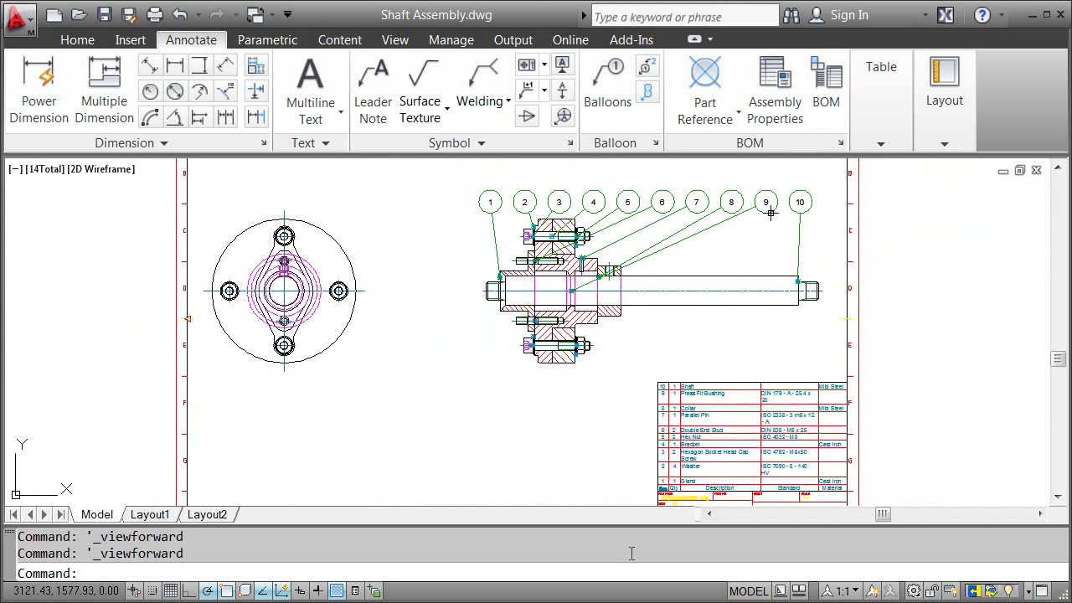